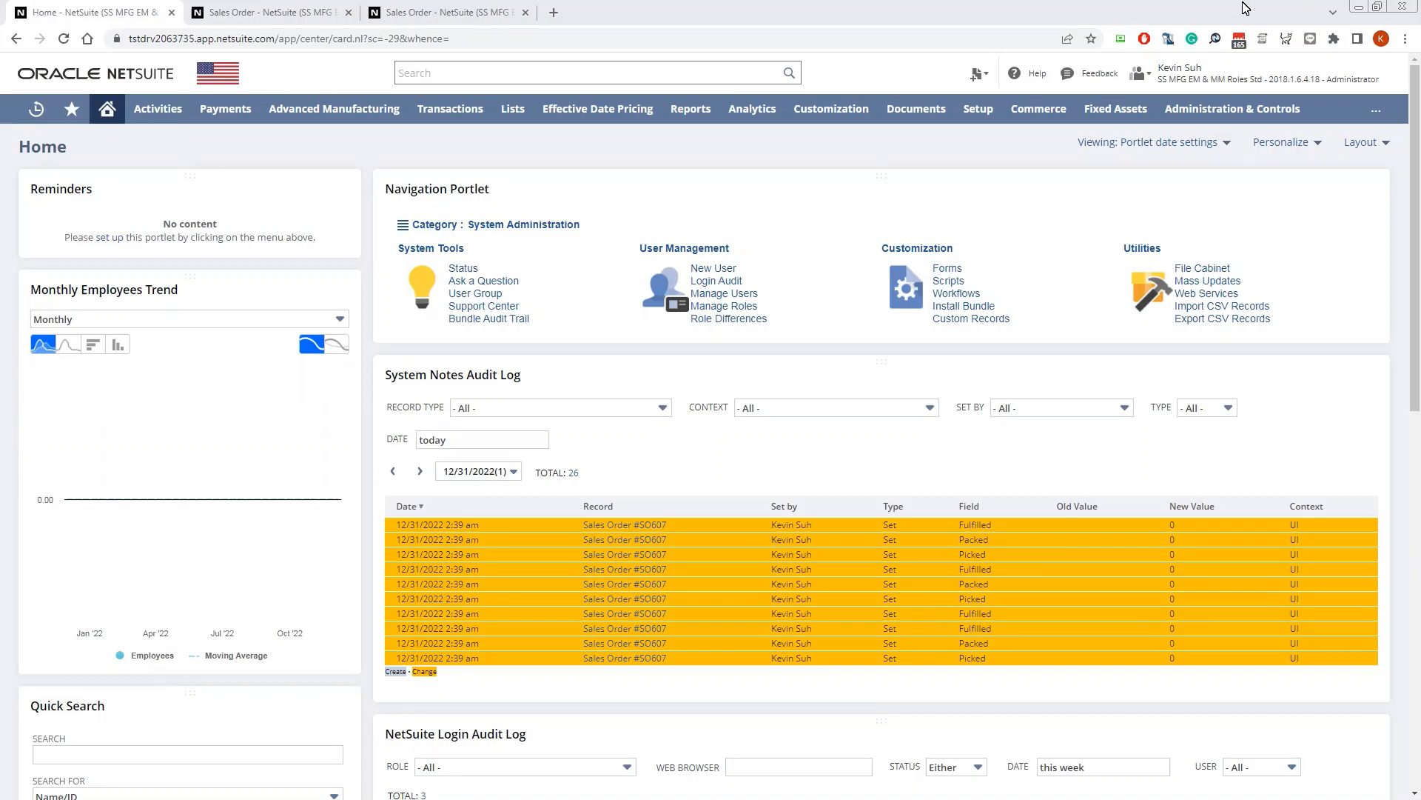
# Compare the PO # values on the two open sales orders, for 315 Wholesale Marketers and 390 American Food Distributors.
pyautogui.click(319, 12)
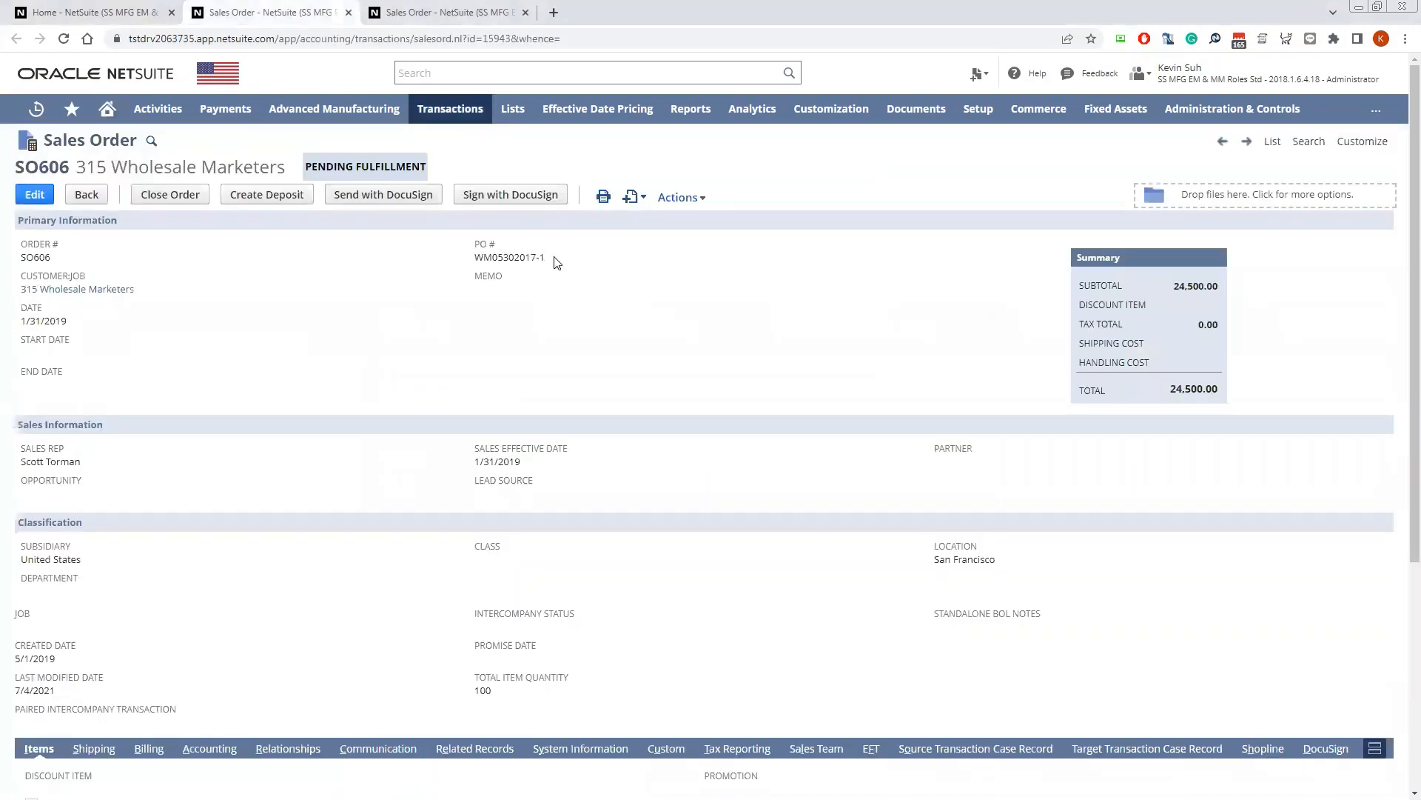
pyautogui.moveTo(555, 260); pyautogui.dragTo(474, 258)
pyautogui.click(451, 12)
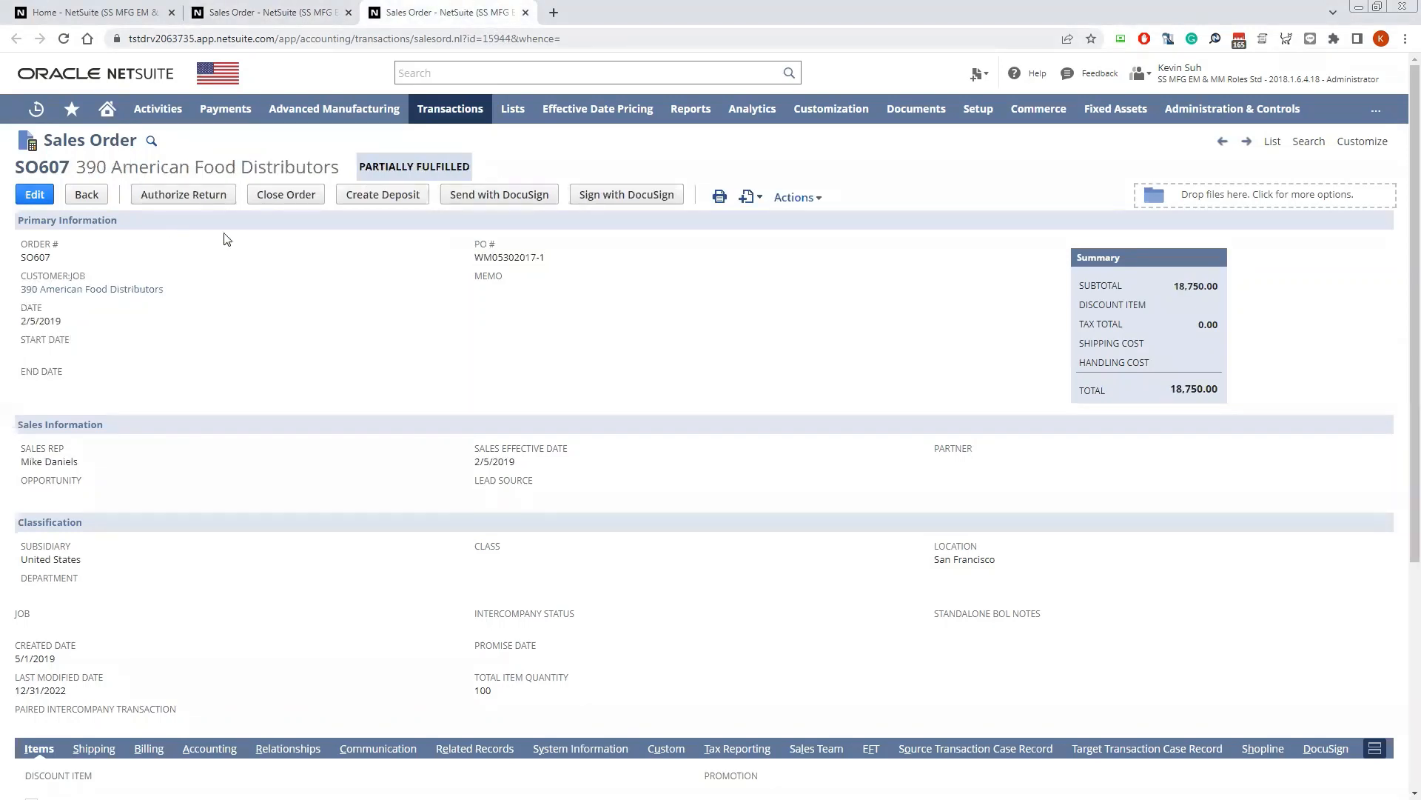
pyautogui.moveTo(560, 262); pyautogui.dragTo(475, 258)
pyautogui.click(205, 11)
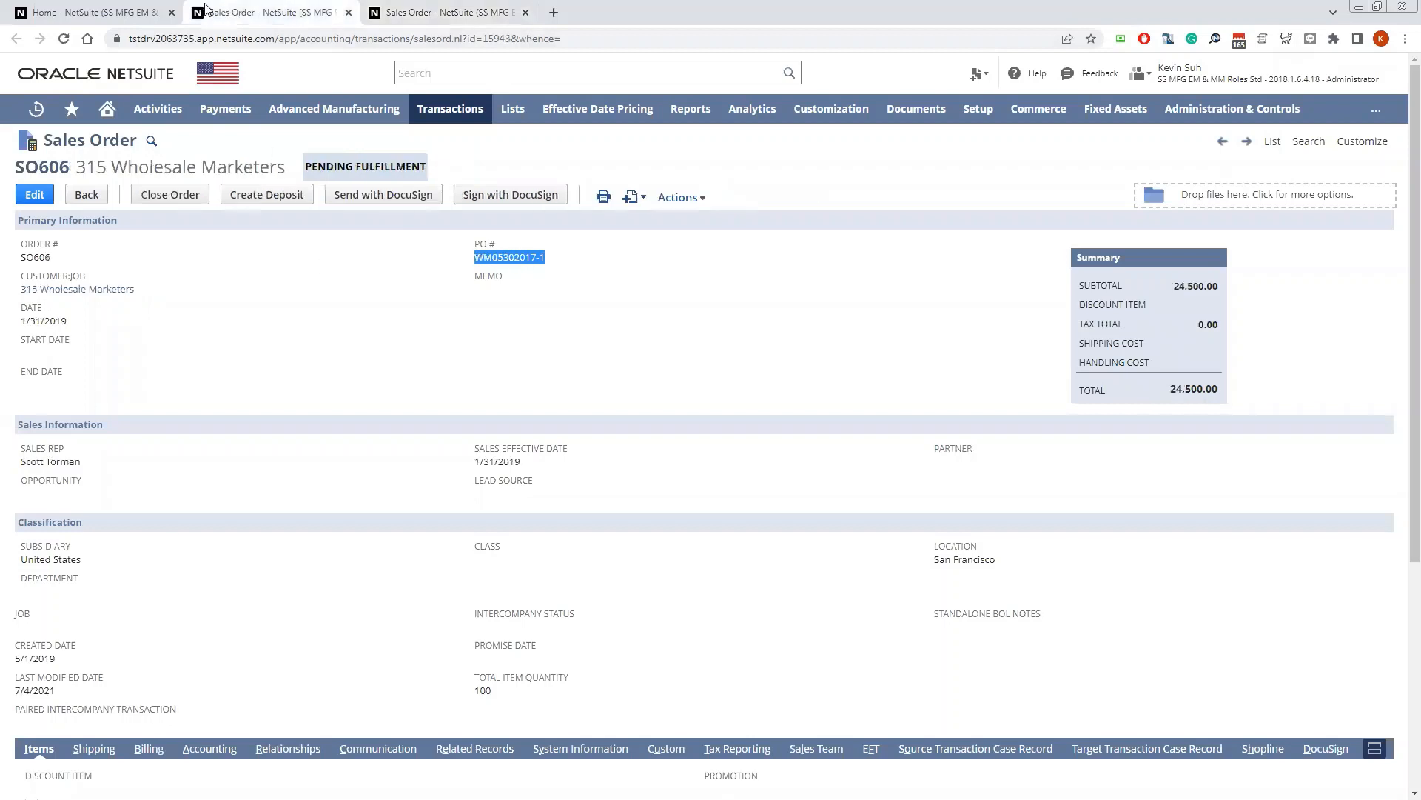
# Return to the home dashboard and start creating a new saved search.
pyautogui.click(97, 10)
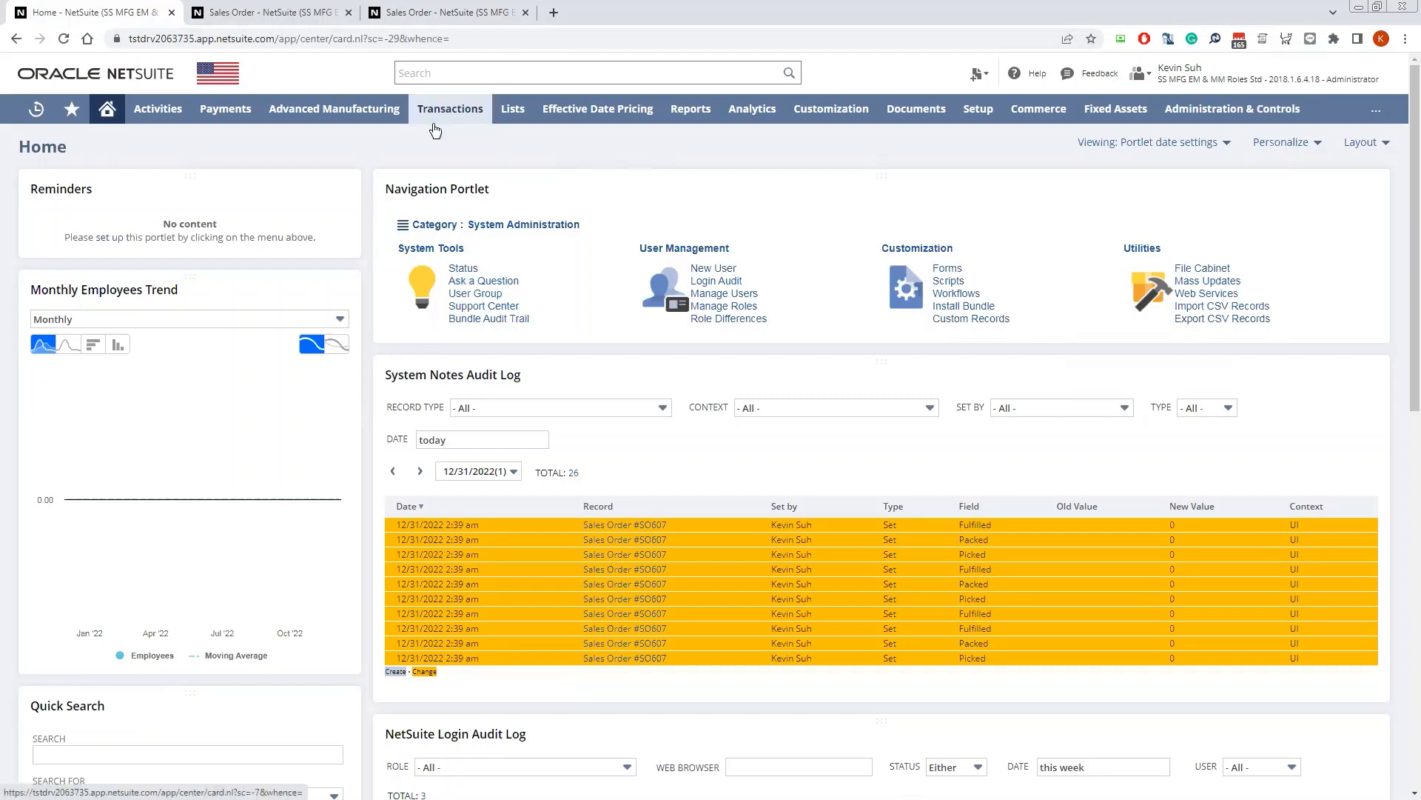
pyautogui.moveTo(436, 131)
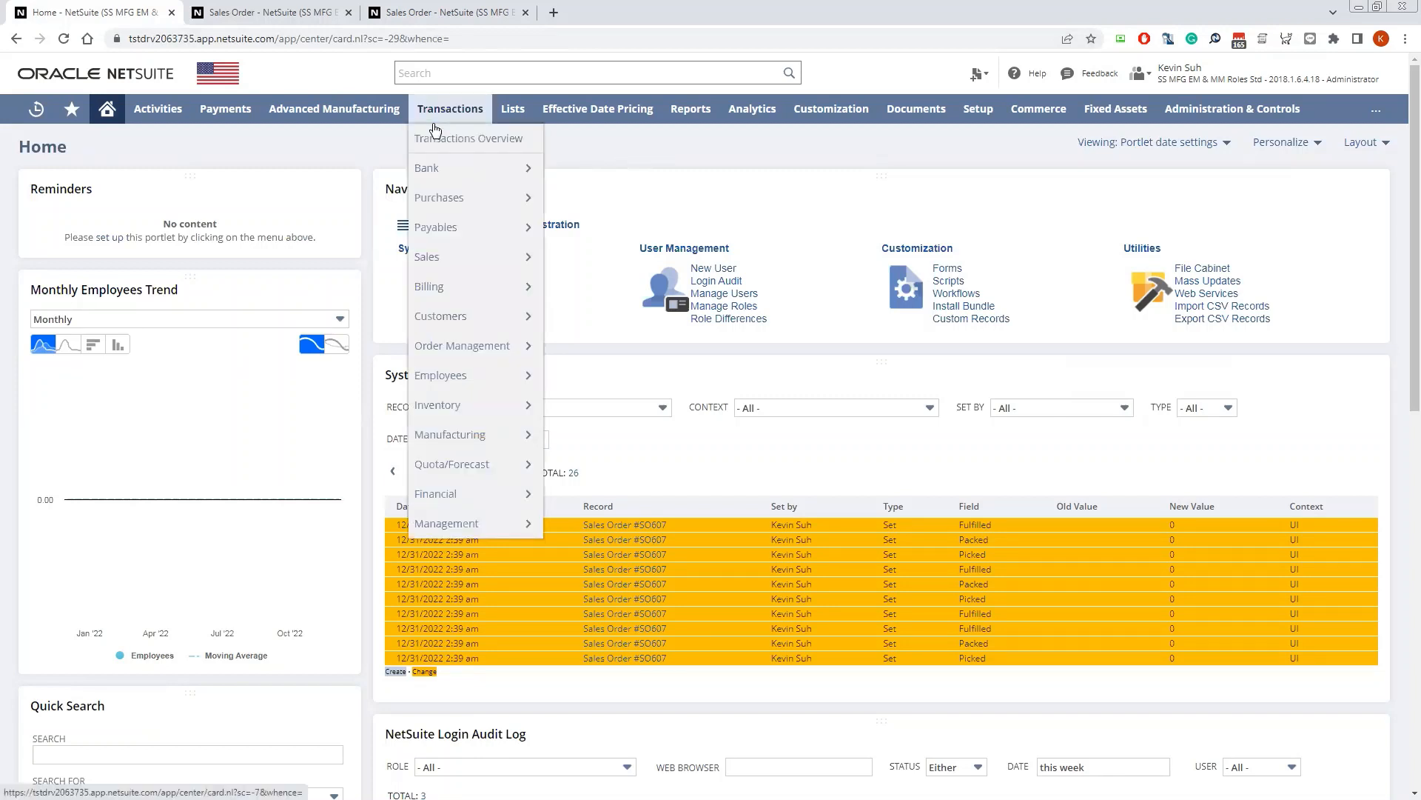
pyautogui.moveTo(702, 117)
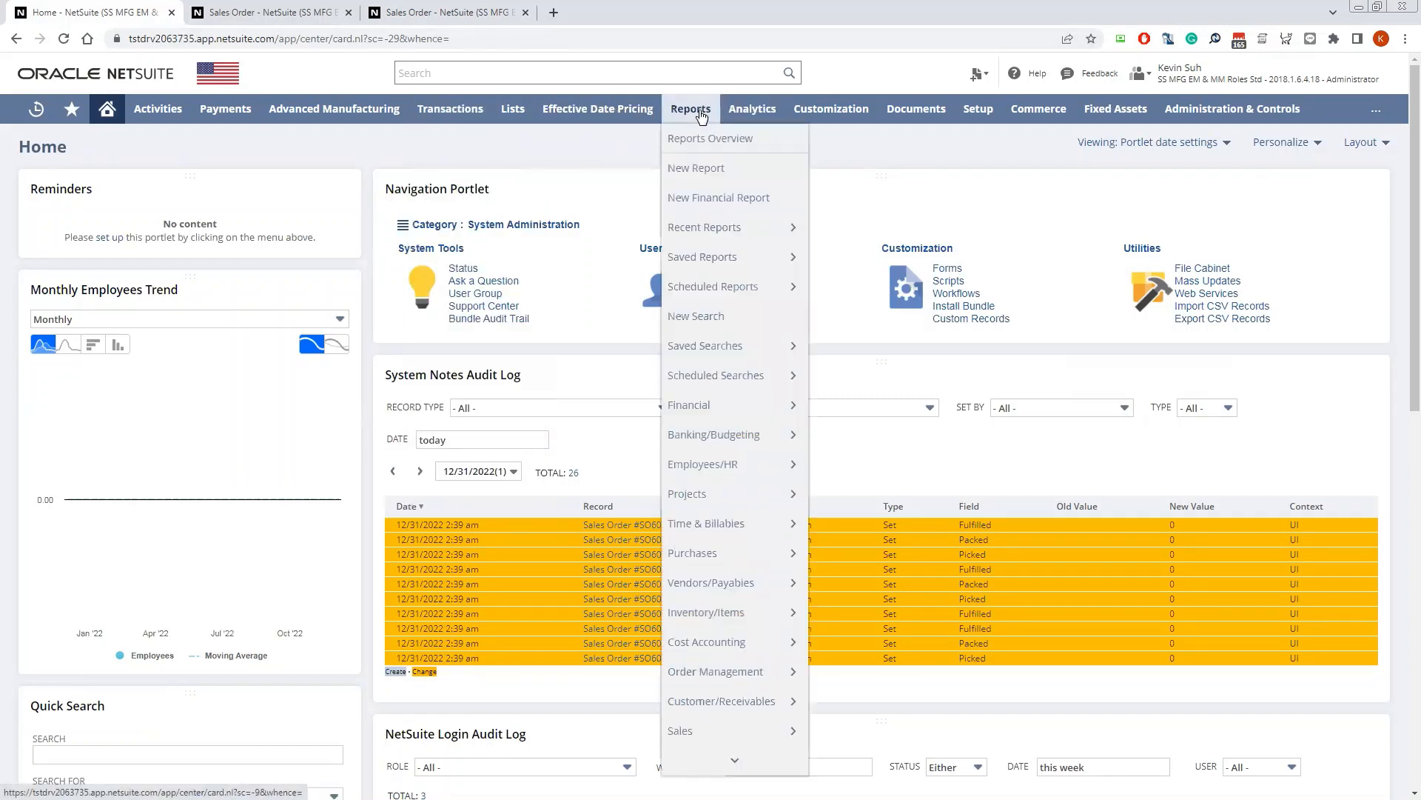
pyautogui.moveTo(705, 346)
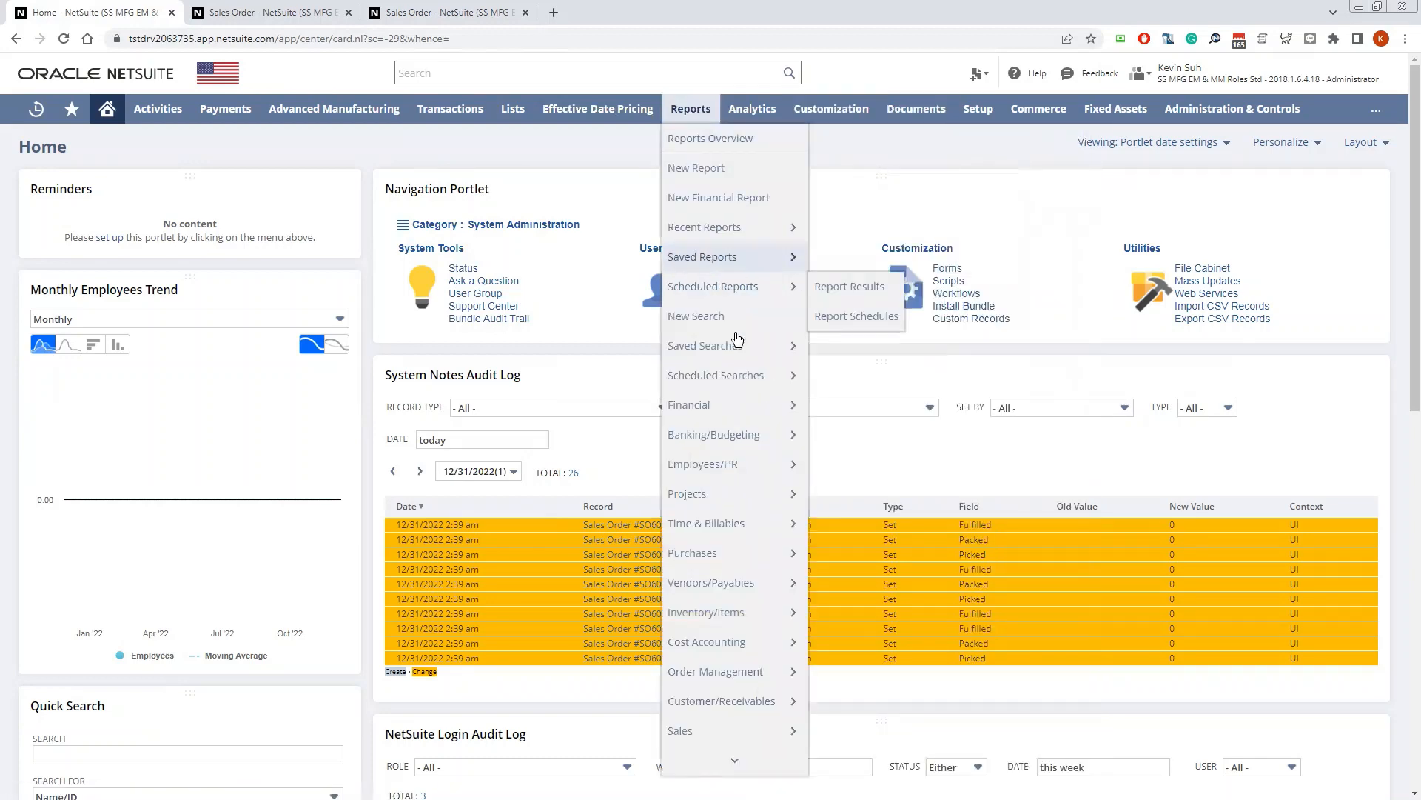
pyautogui.moveTo(892, 142)
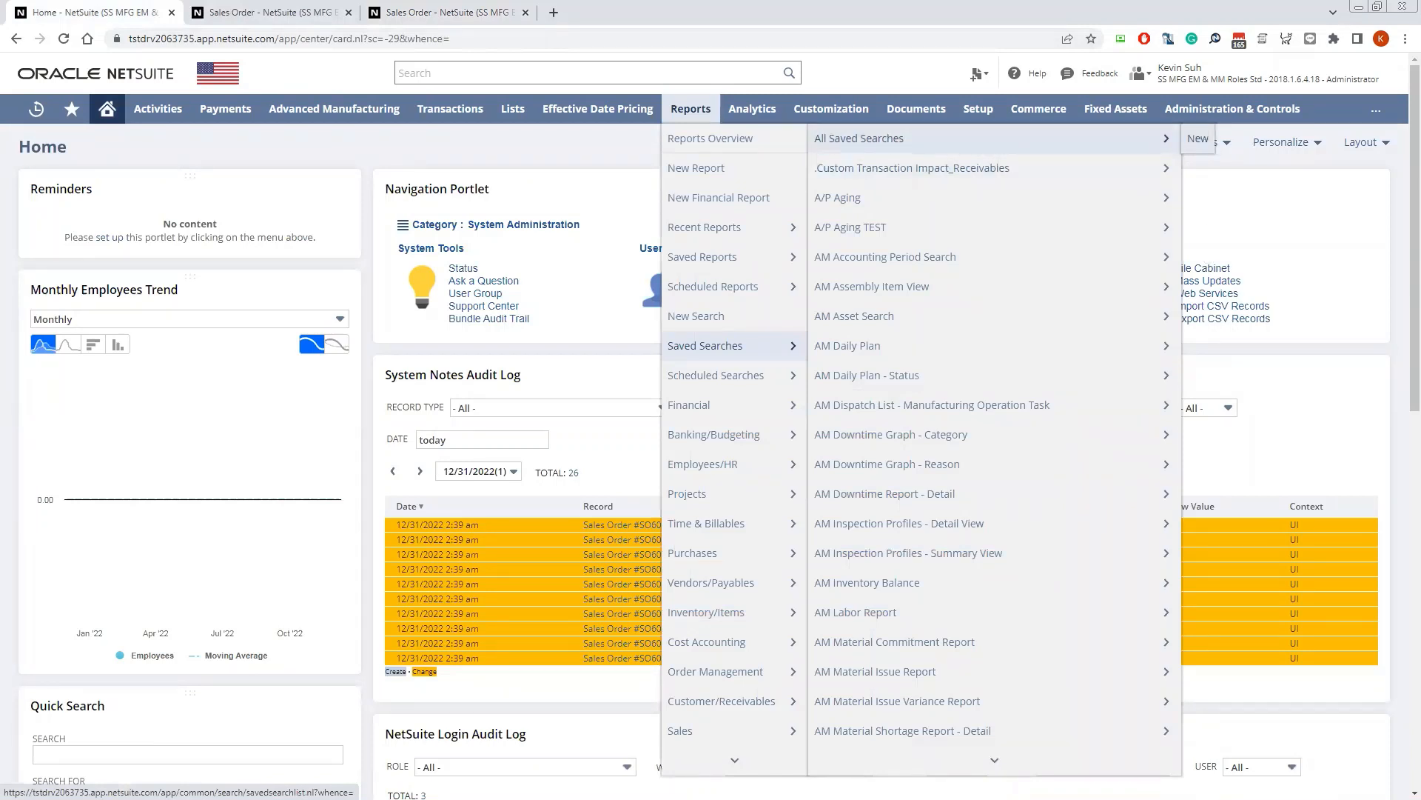
pyautogui.click(1198, 139)
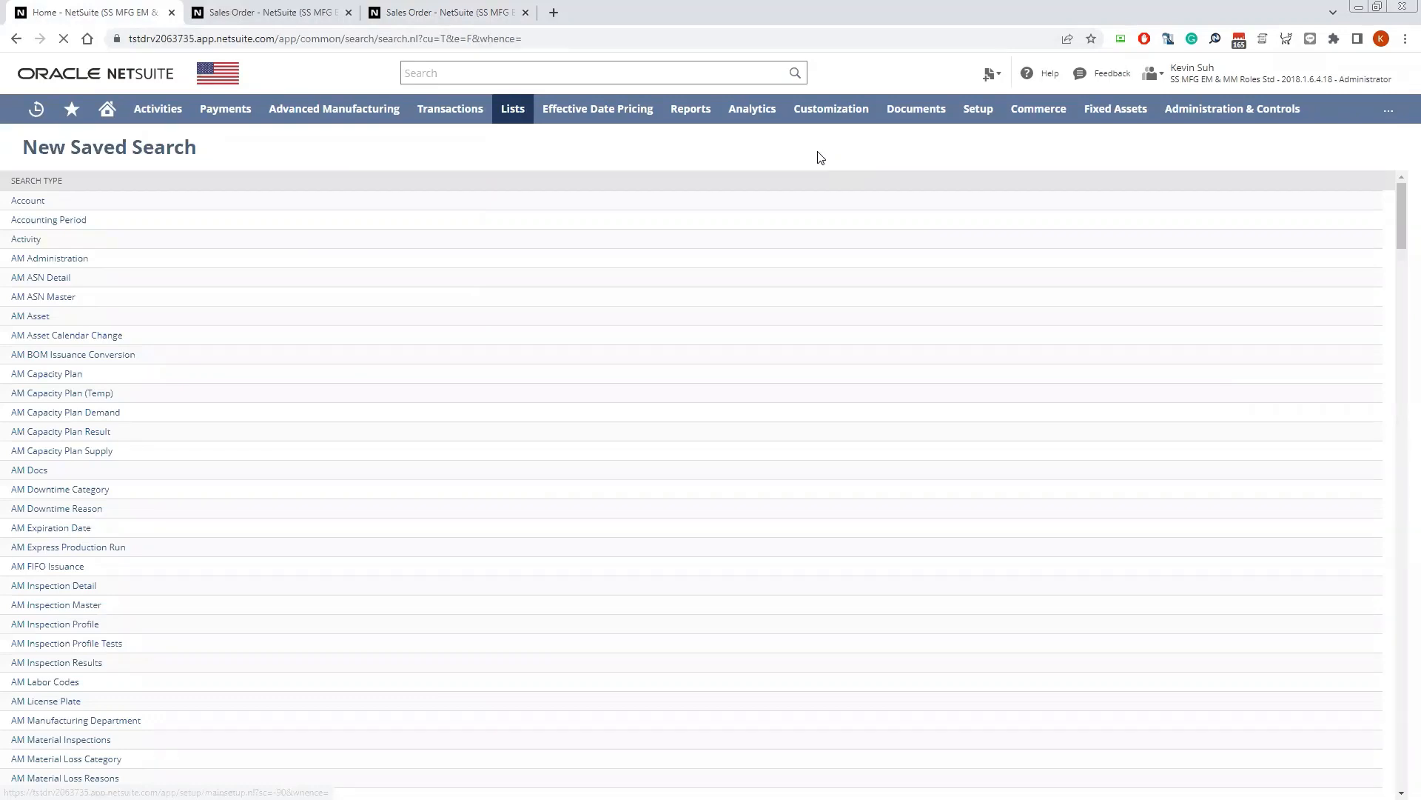
# Find "transaction" in the list of search types and choose Transaction as the type of the new saved search.
pyautogui.hotkey('ctrl', 'f')
pyautogui.press('Return')
pyautogui.press('Return')
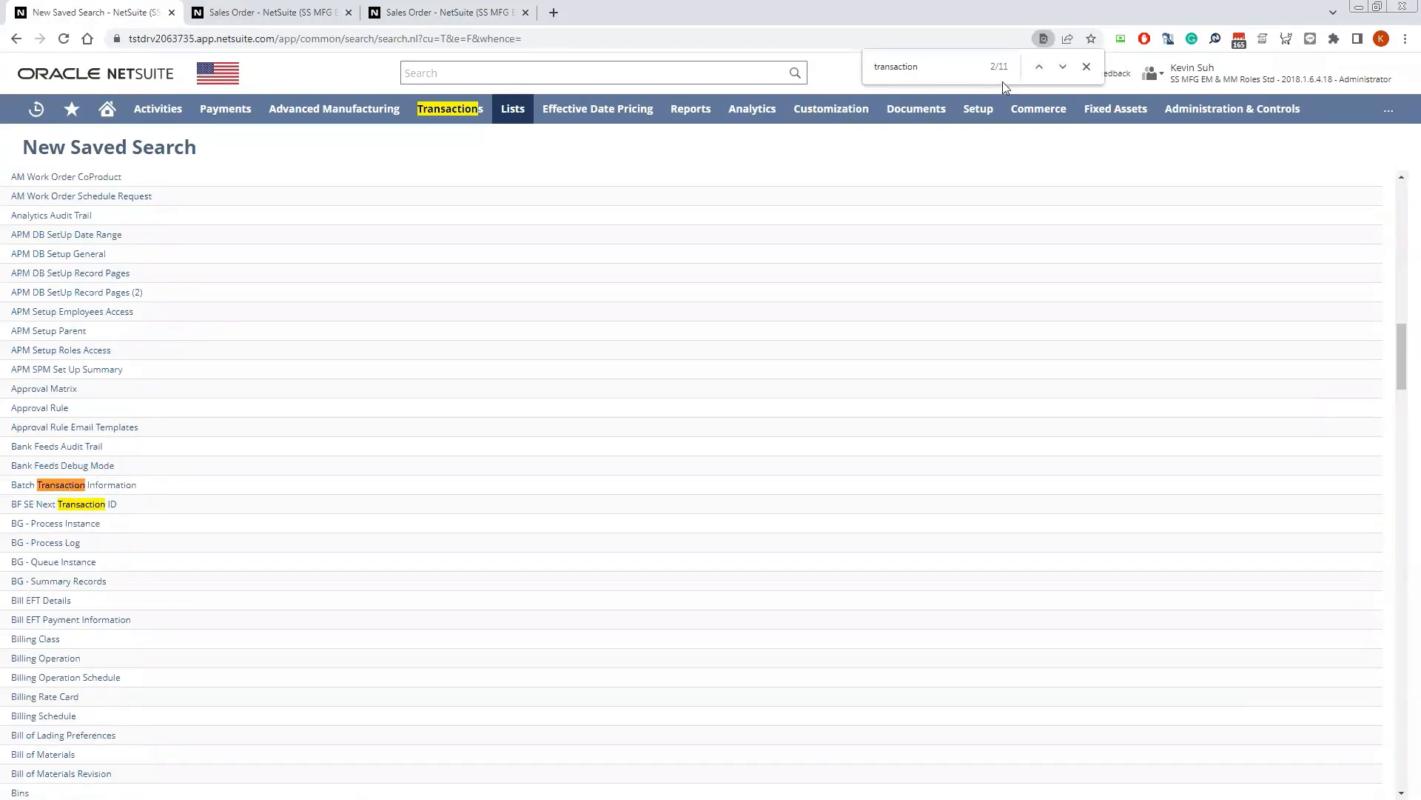
pyautogui.click(1039, 67)
pyautogui.click(1039, 67)
pyautogui.click(1039, 67)
pyautogui.click(1040, 68)
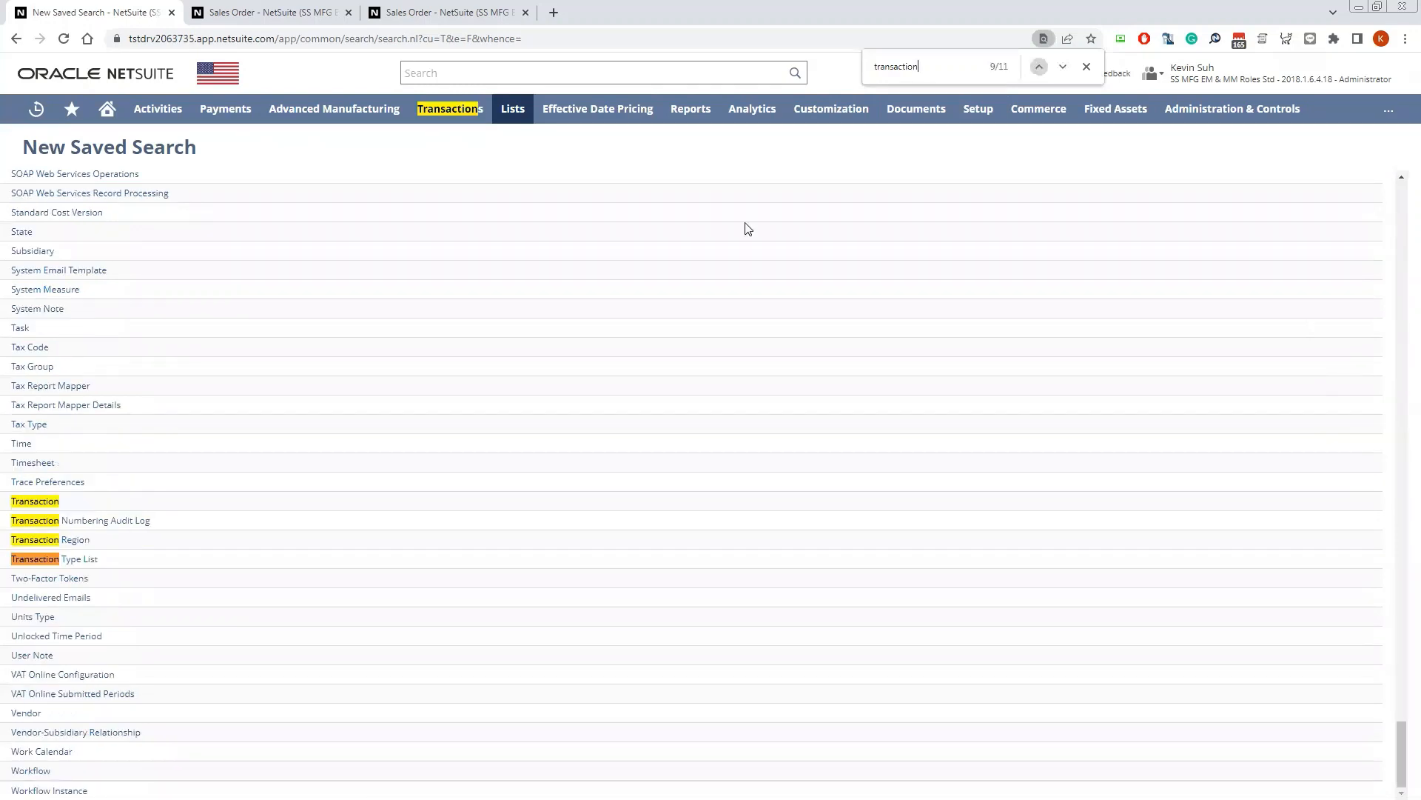
pyautogui.click(36, 501)
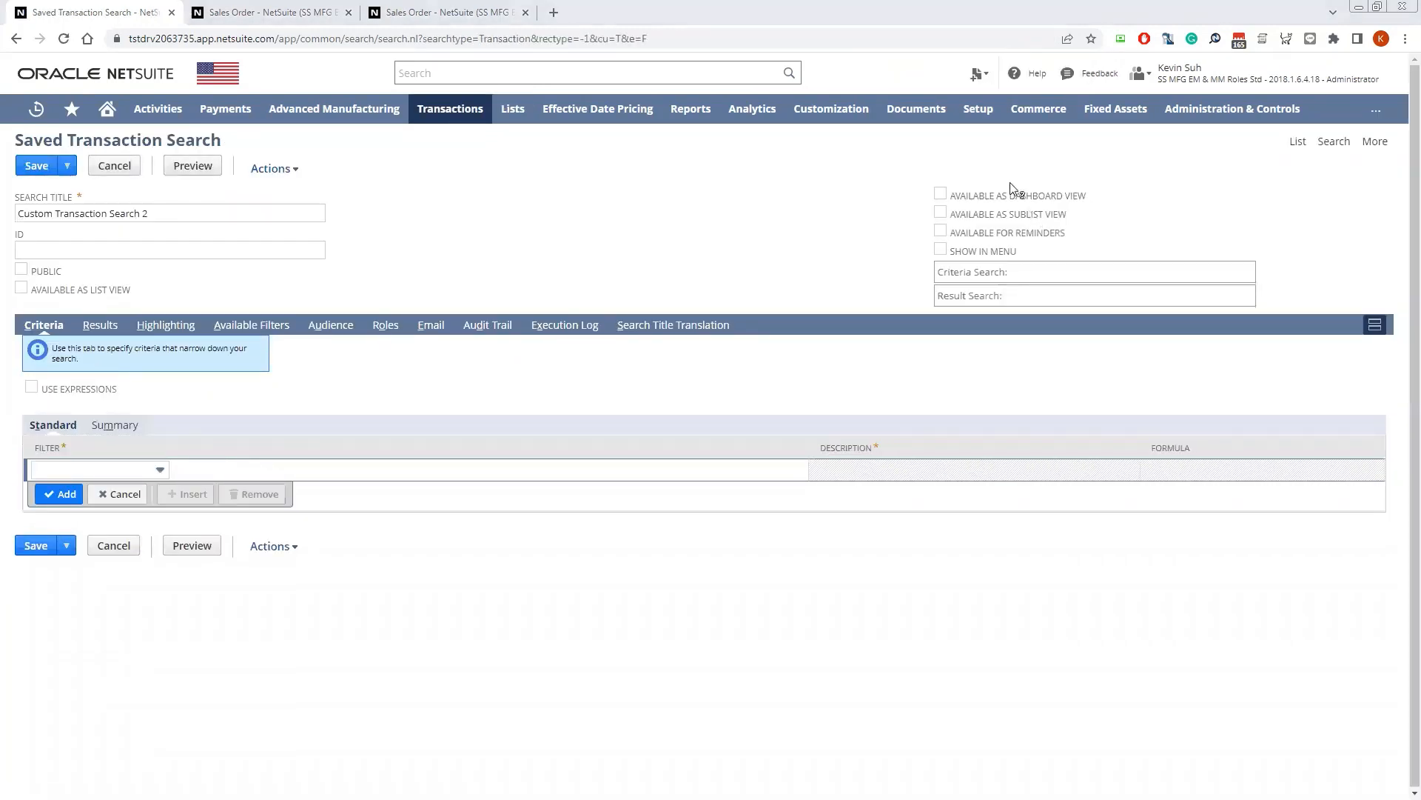
# Set the search title to "Sales Order Saved Search with Same PO#".
pyautogui.tripleClick(200, 213)
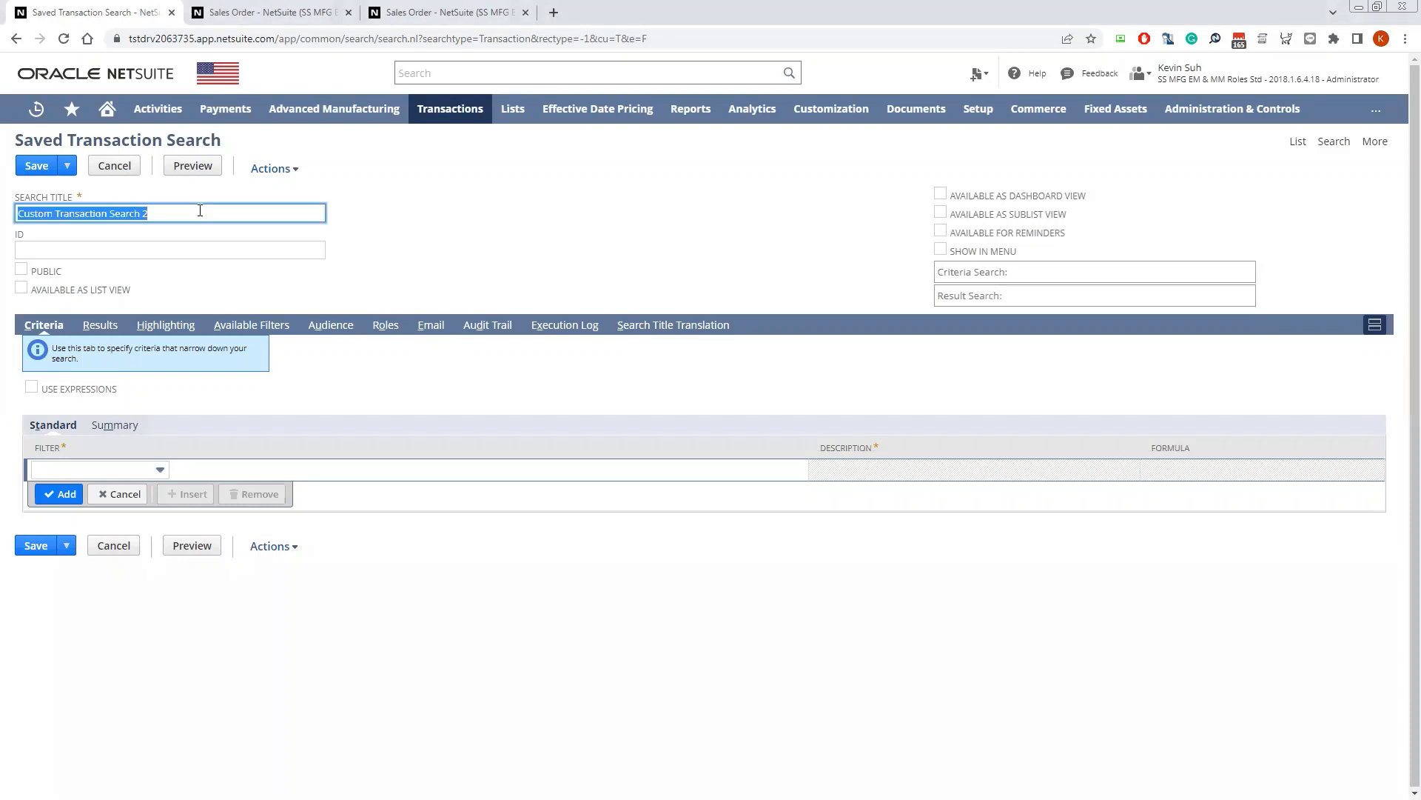
pyautogui.write('Sales')
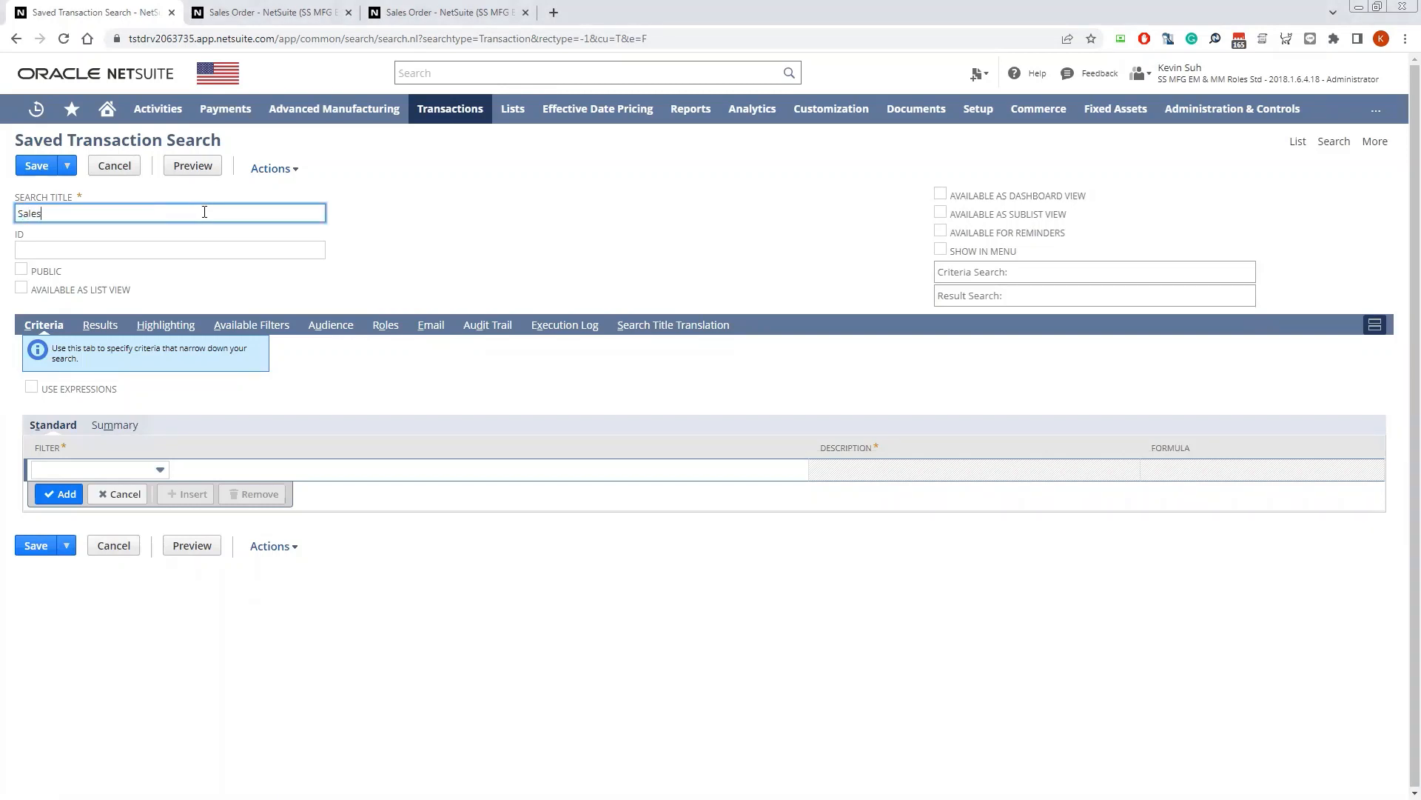
pyautogui.write(' Order Saved Search with Same Po#')
pyautogui.press('BackSpace')
pyautogui.press('BackSpace')
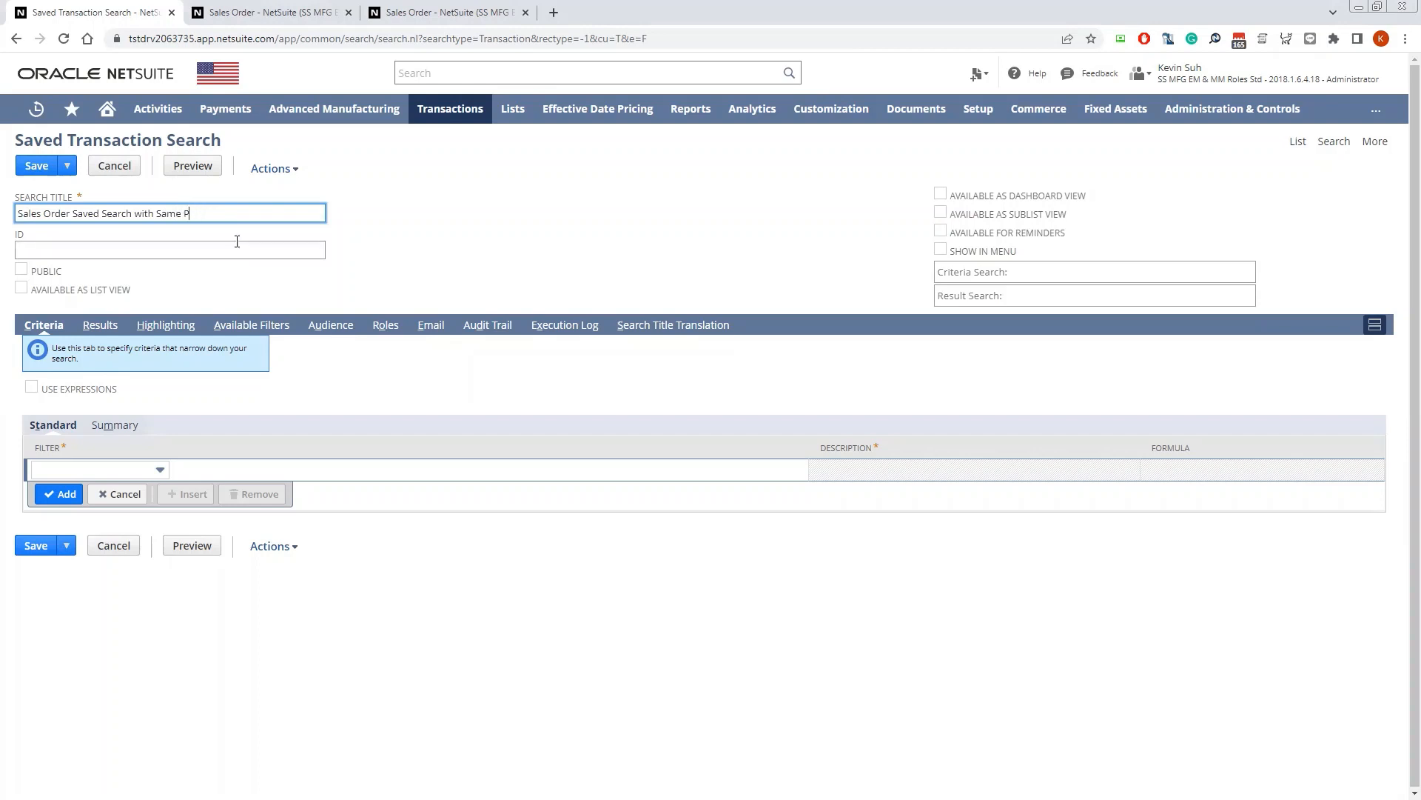
pyautogui.write('O#')
# Set the search ID to _so_with_same_po, with the Public option off.
pyautogui.click(235, 252)
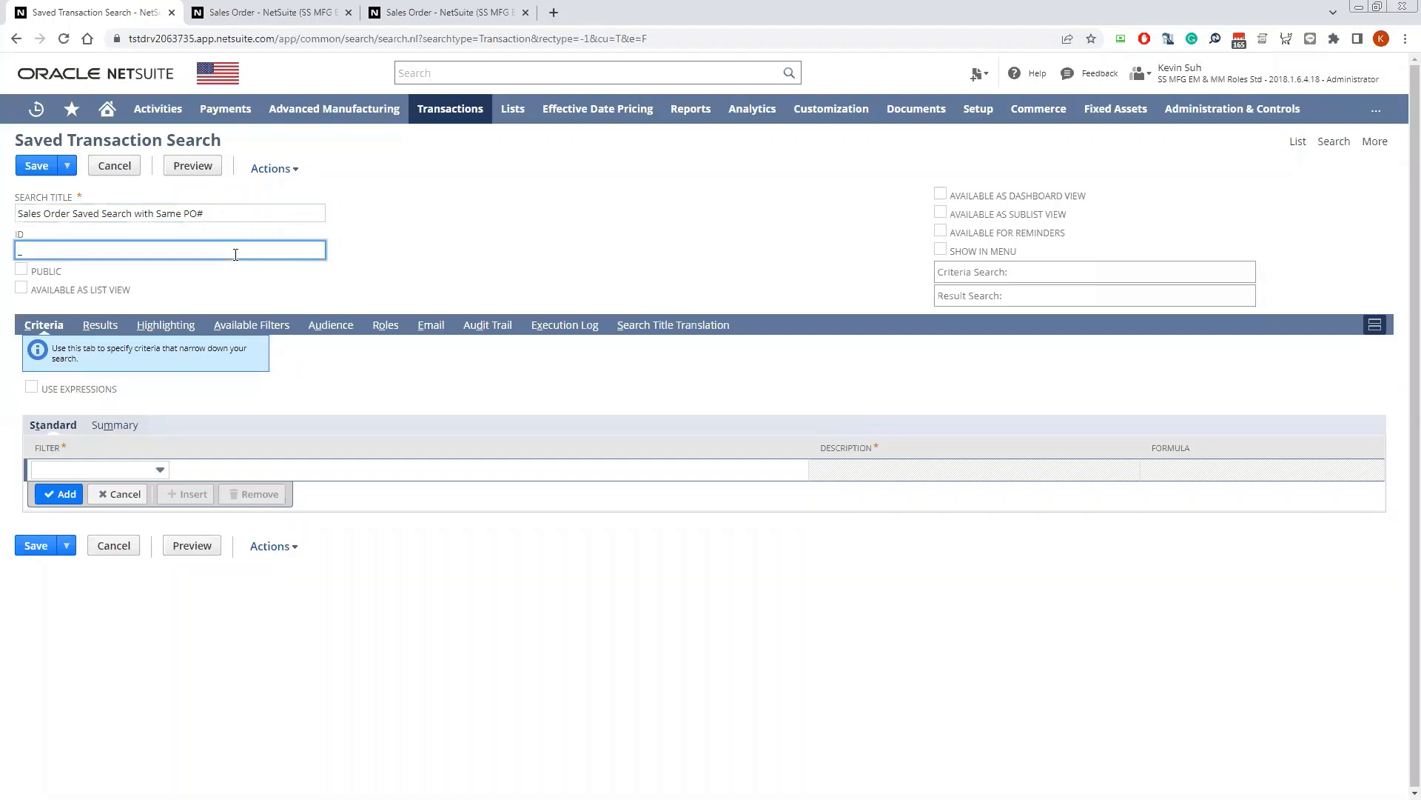
pyautogui.write('_so_with_same_po')
pyautogui.click(21, 270)
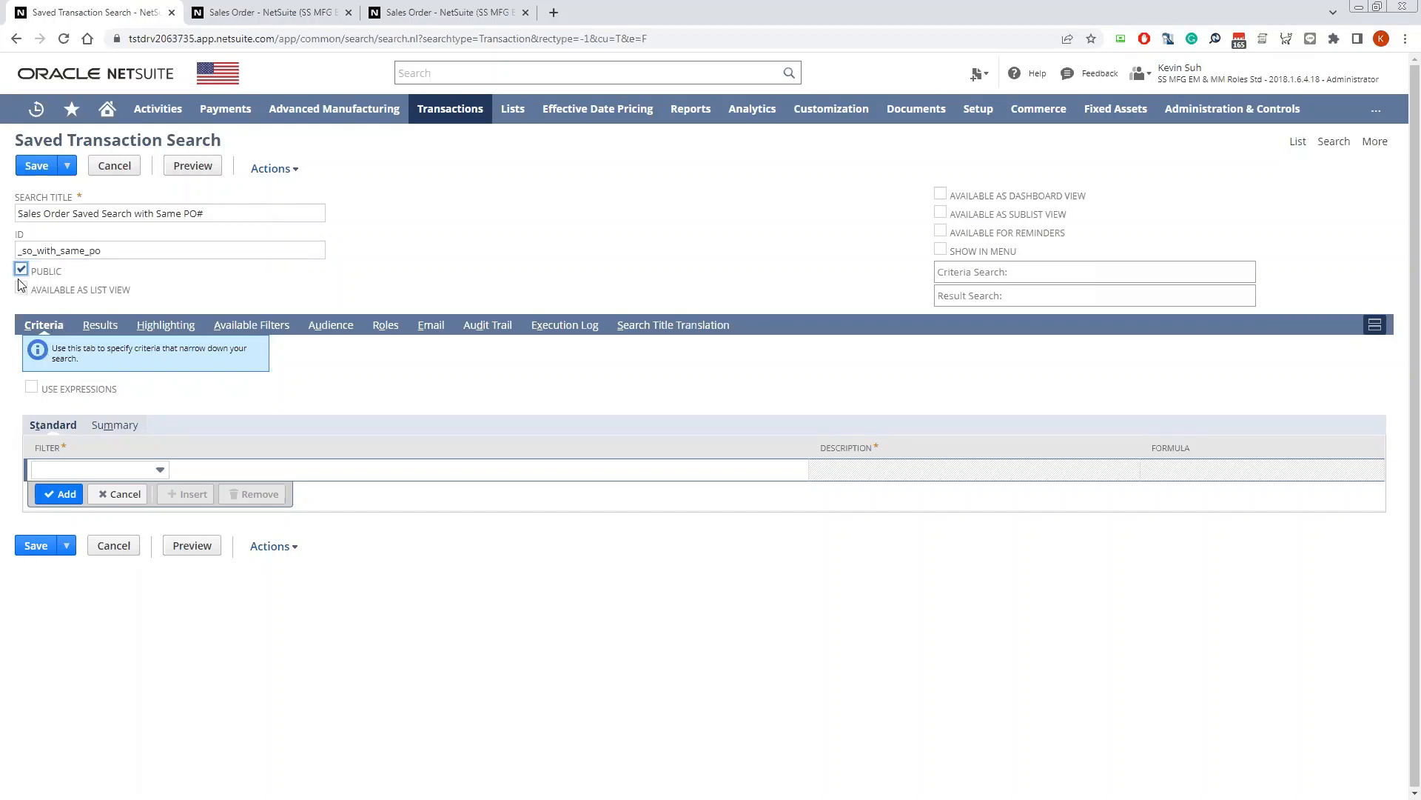
pyautogui.click(21, 269)
# Add a standard criterion on Main Line with the value Yes.
pyautogui.click(84, 469)
pyautogui.press('s')
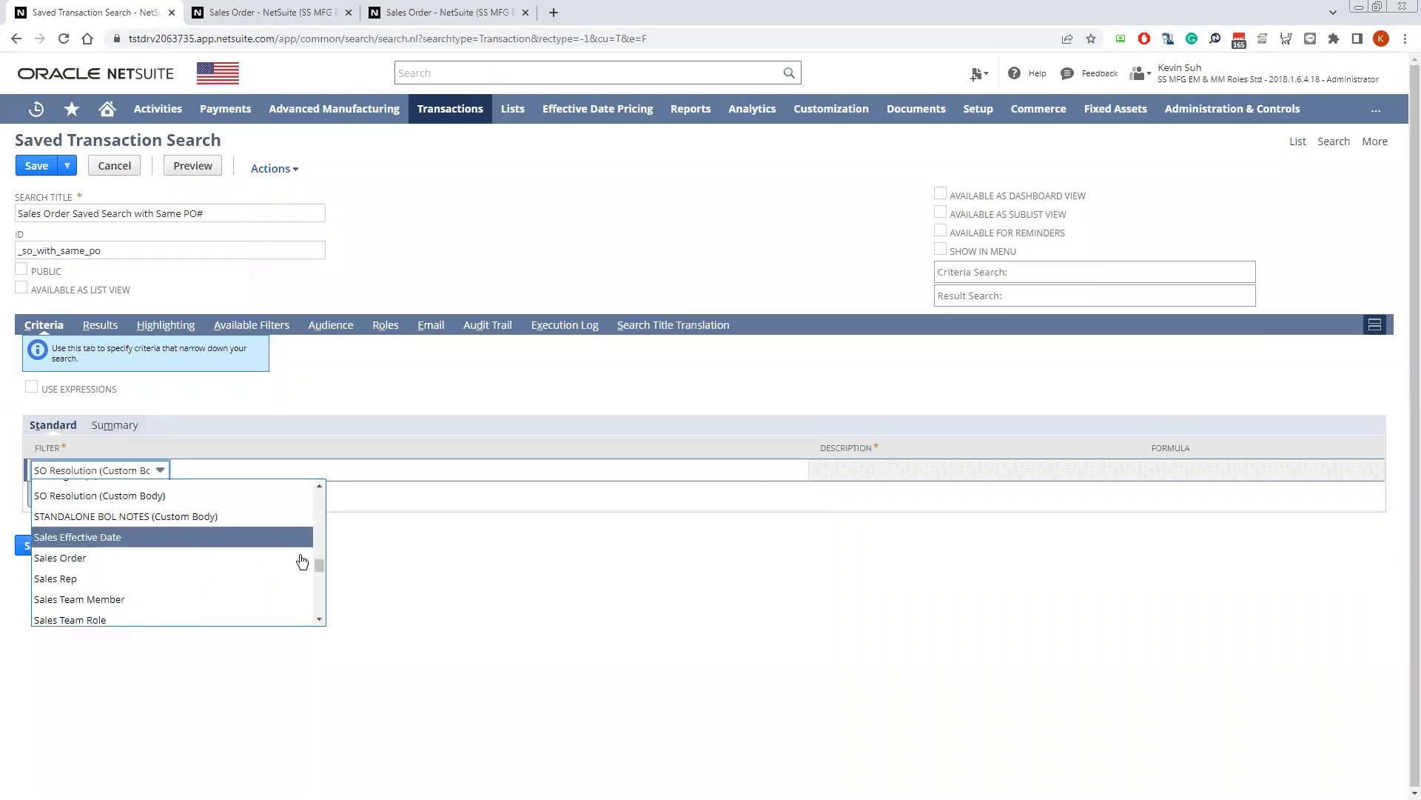
pyautogui.moveTo(319, 565); pyautogui.dragTo(222, 514)
pyautogui.press('m')
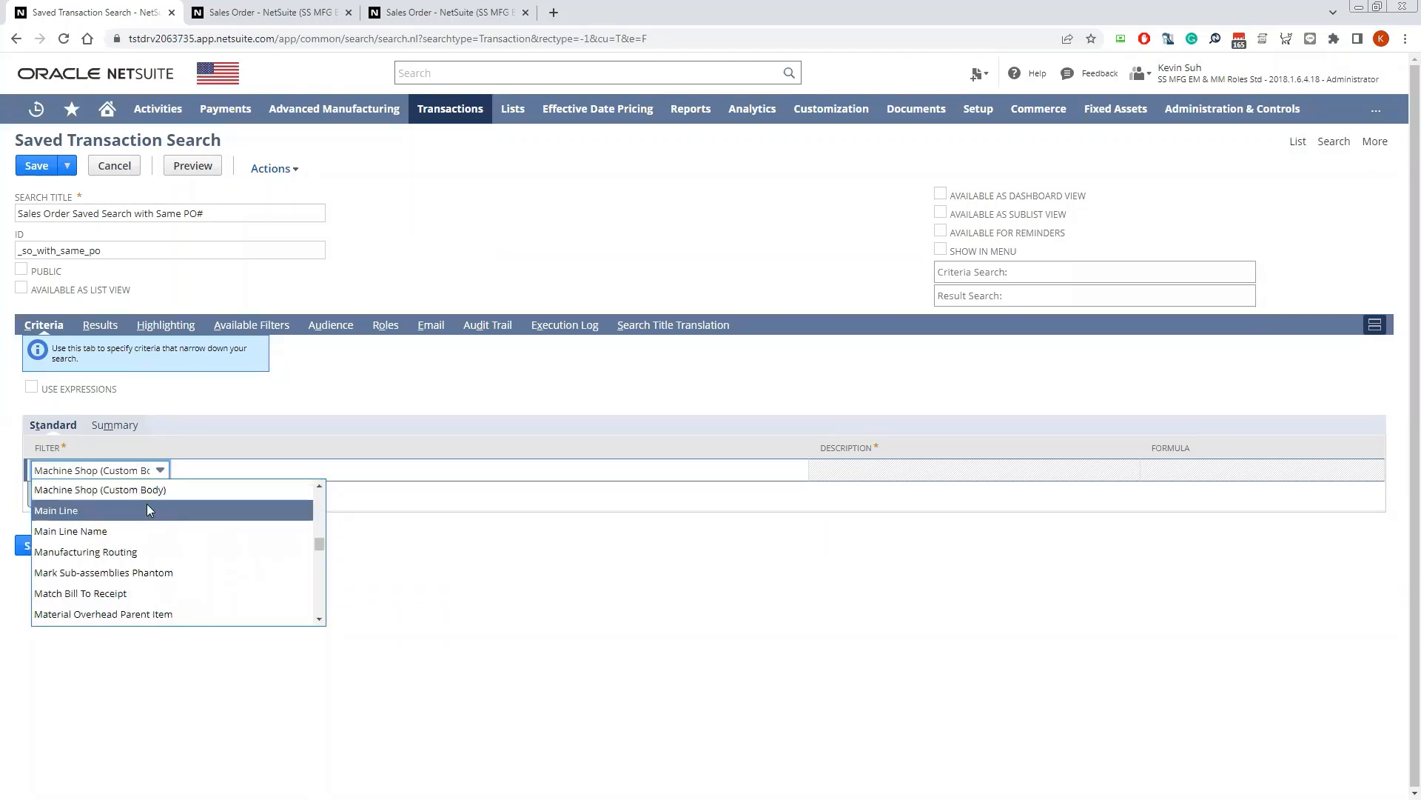
pyautogui.click(146, 510)
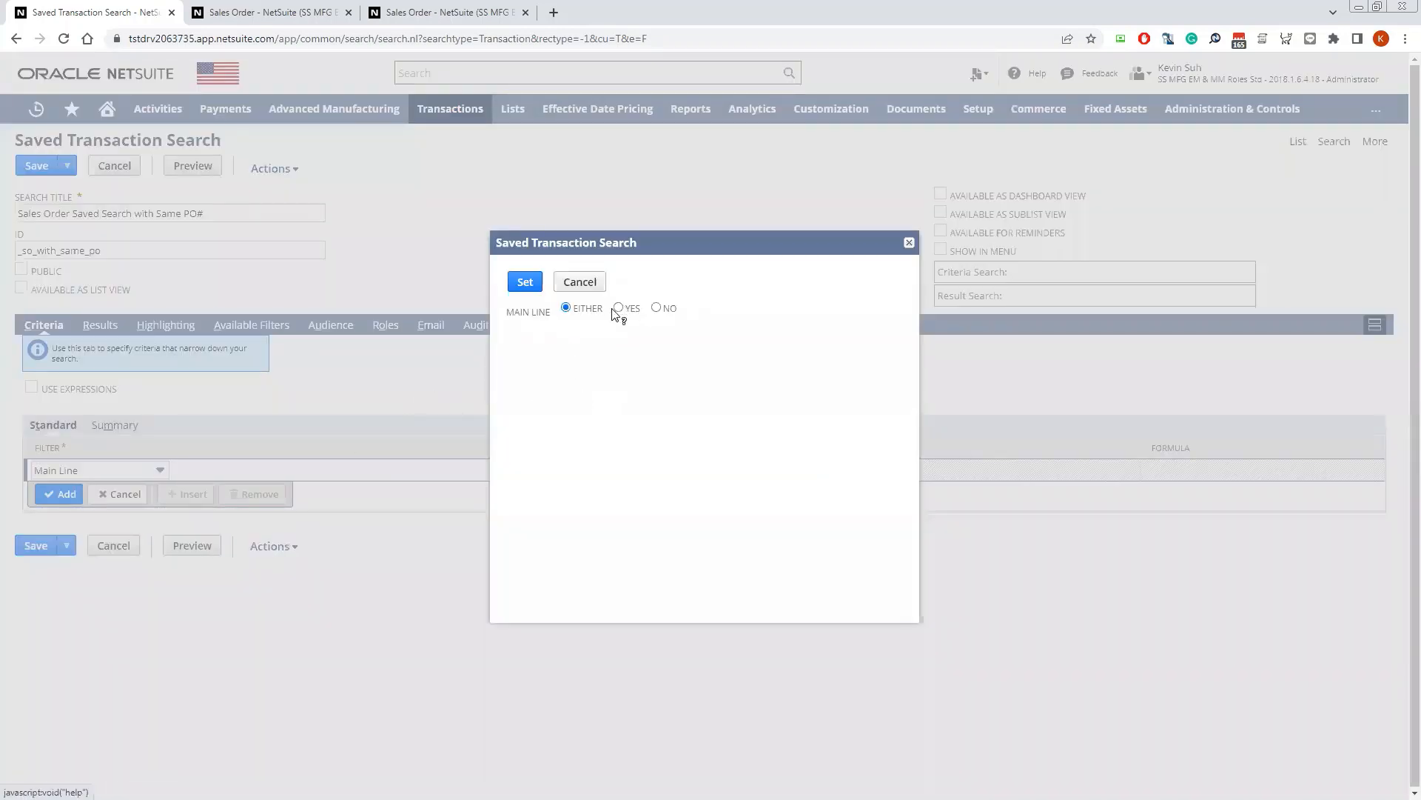
pyautogui.click(619, 307)
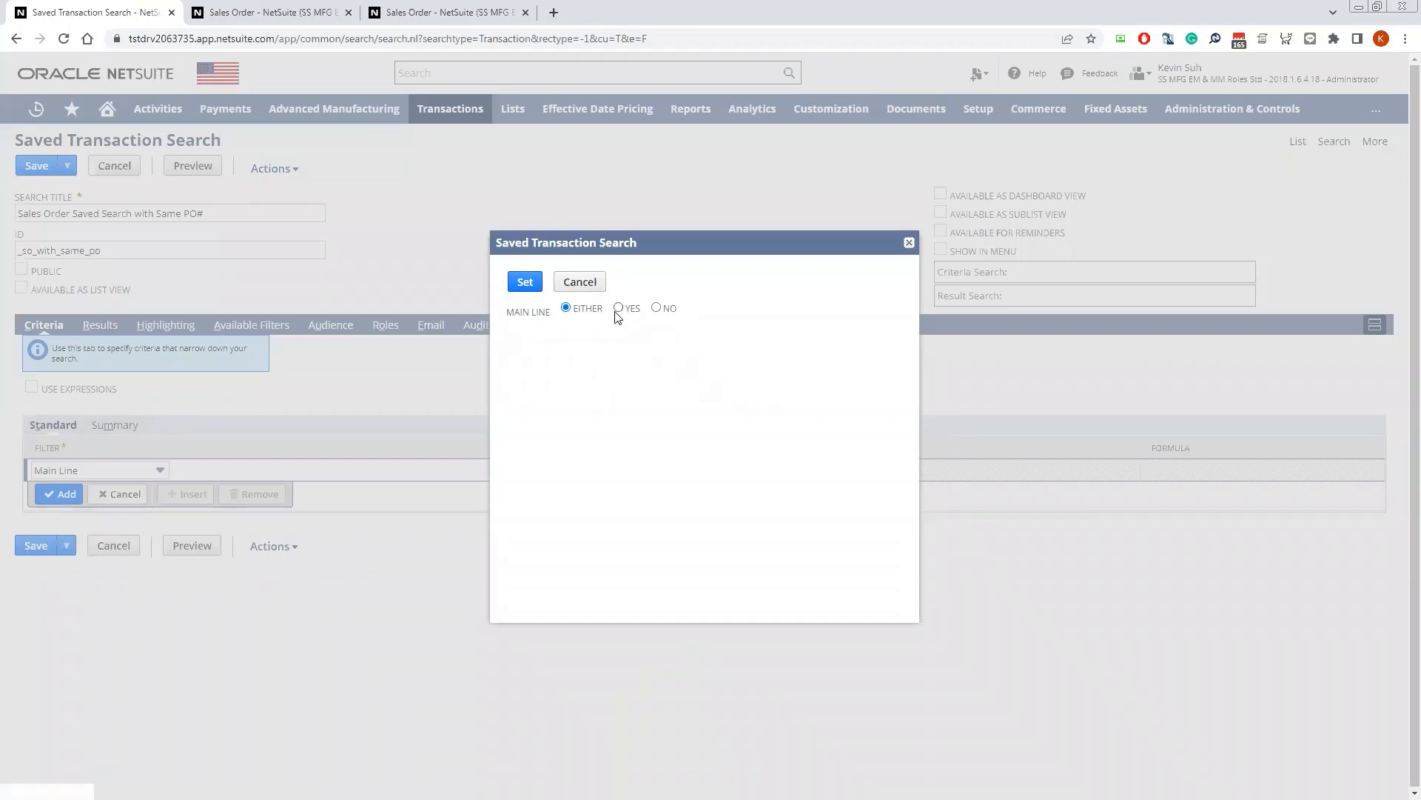
pyautogui.click(525, 282)
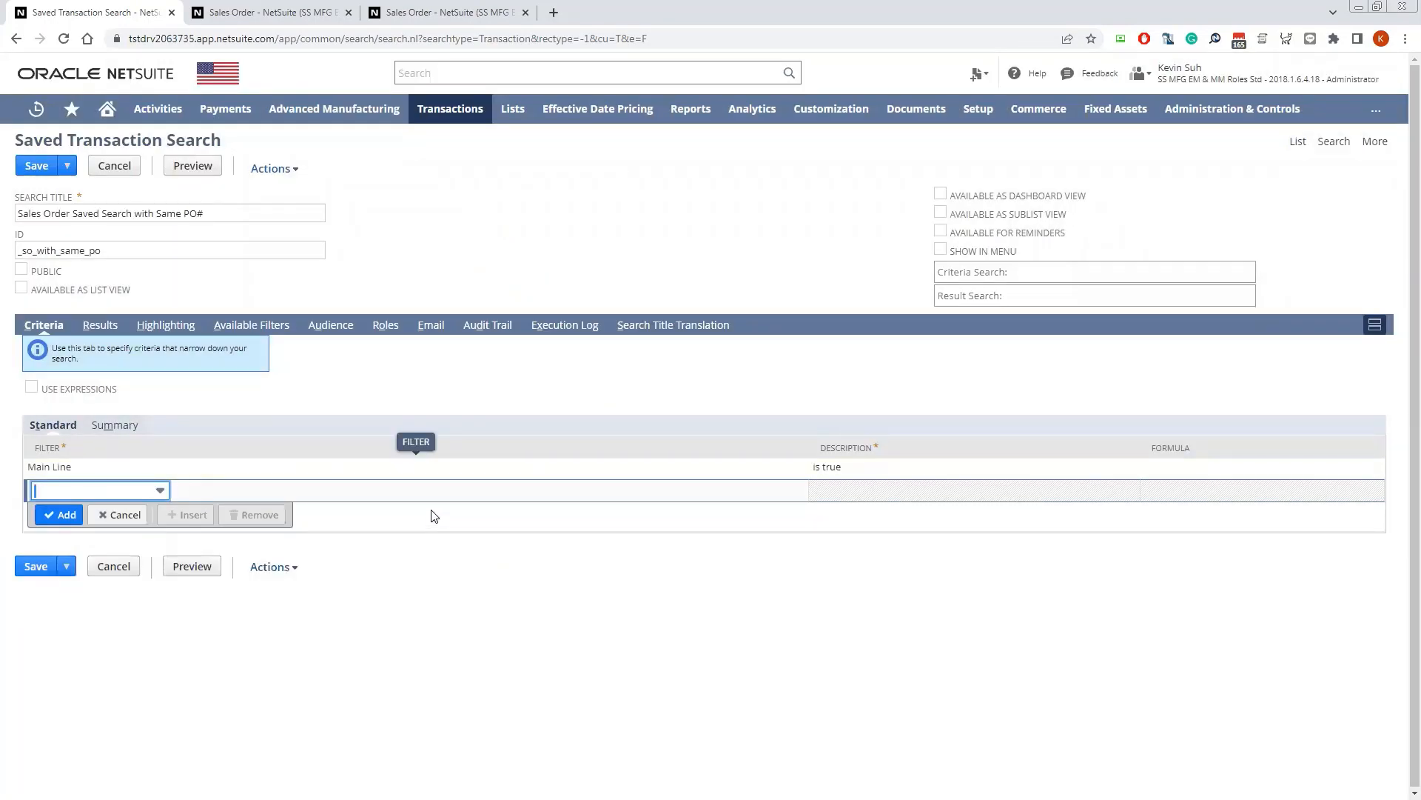
# Add a standard criterion restricting Type to any of Sales Order.
pyautogui.click(72, 494)
pyautogui.write('TOTAL WEIGHT (CALCU...T')
pyautogui.scroll(-5, 157, 584)
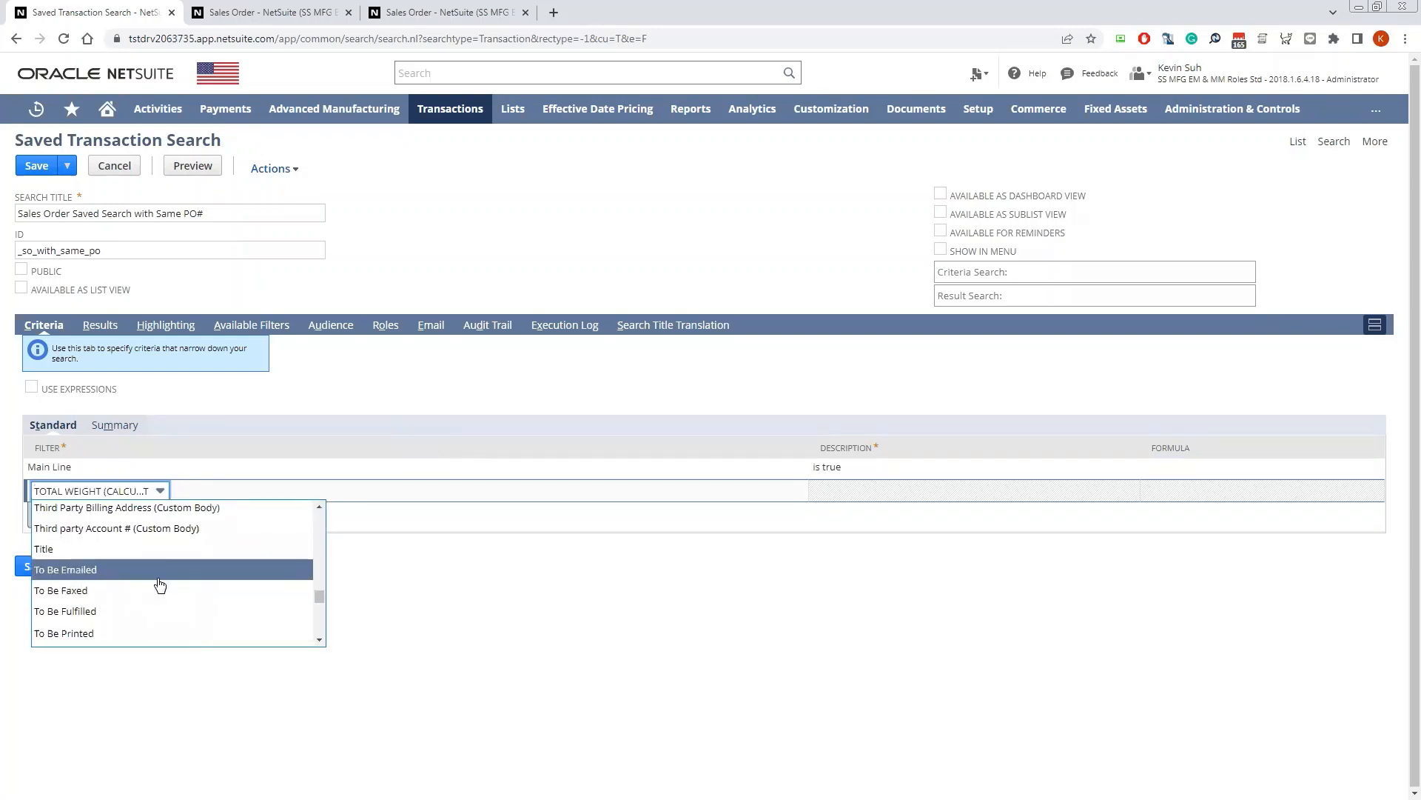
pyautogui.scroll(-10, 159, 590)
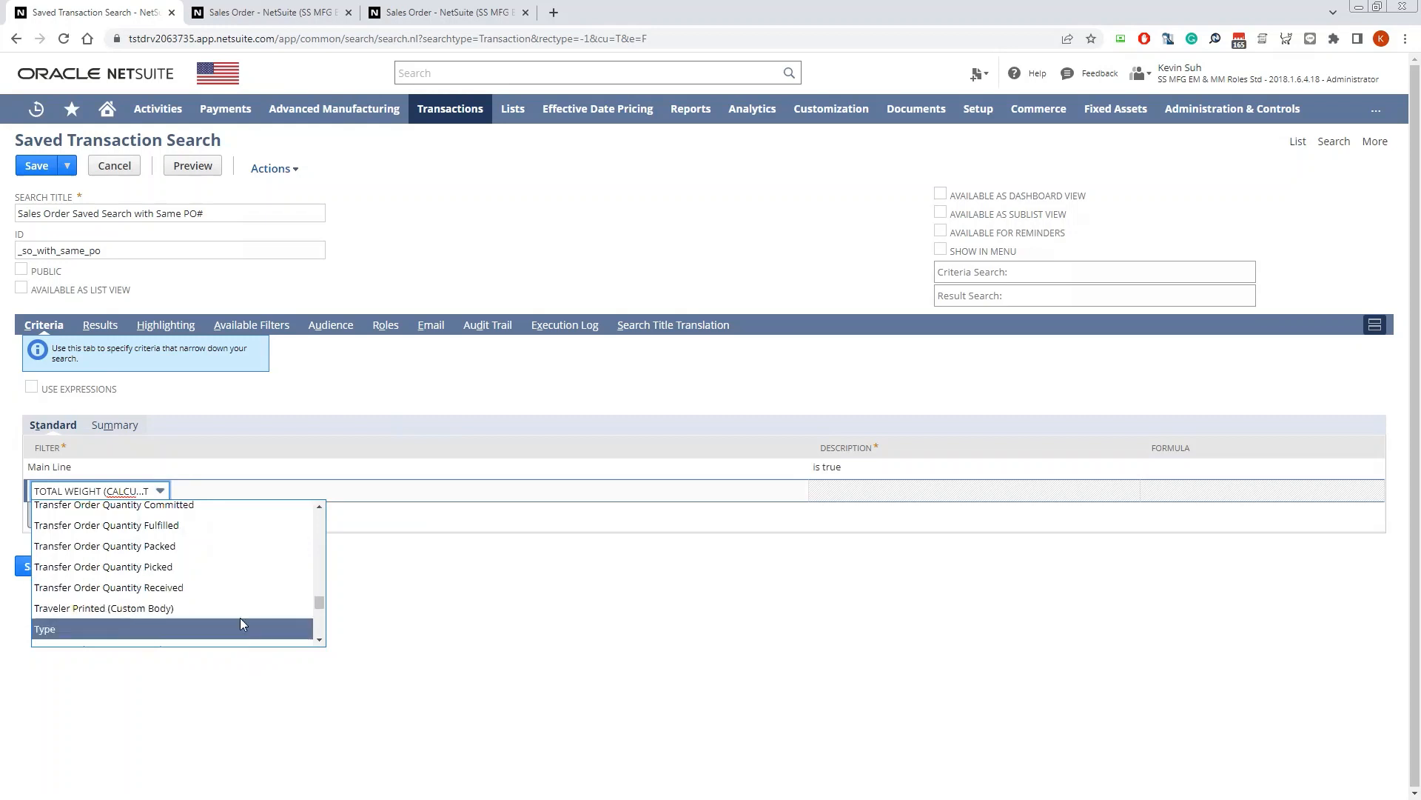
pyautogui.click(129, 629)
pyautogui.click(626, 371)
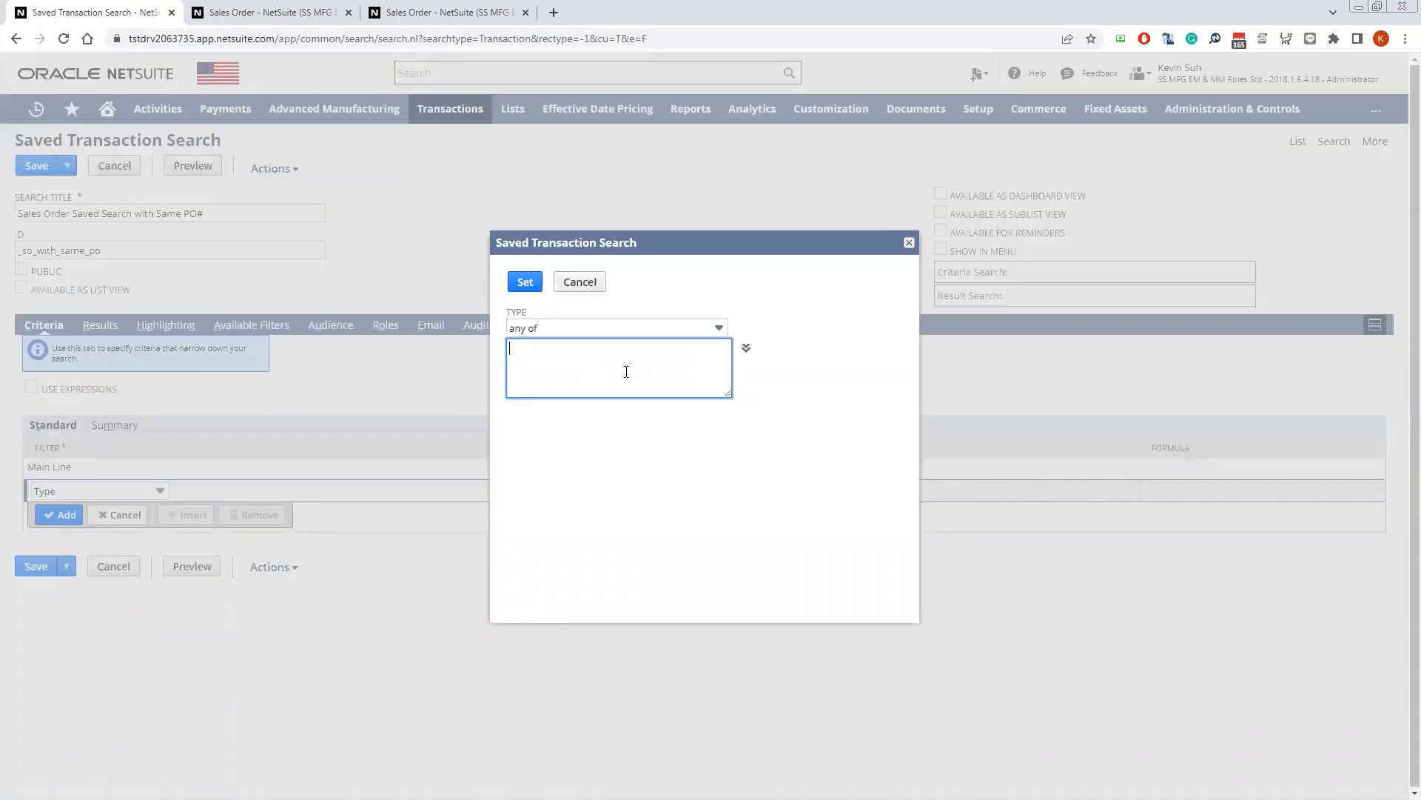
pyautogui.write('sales order')
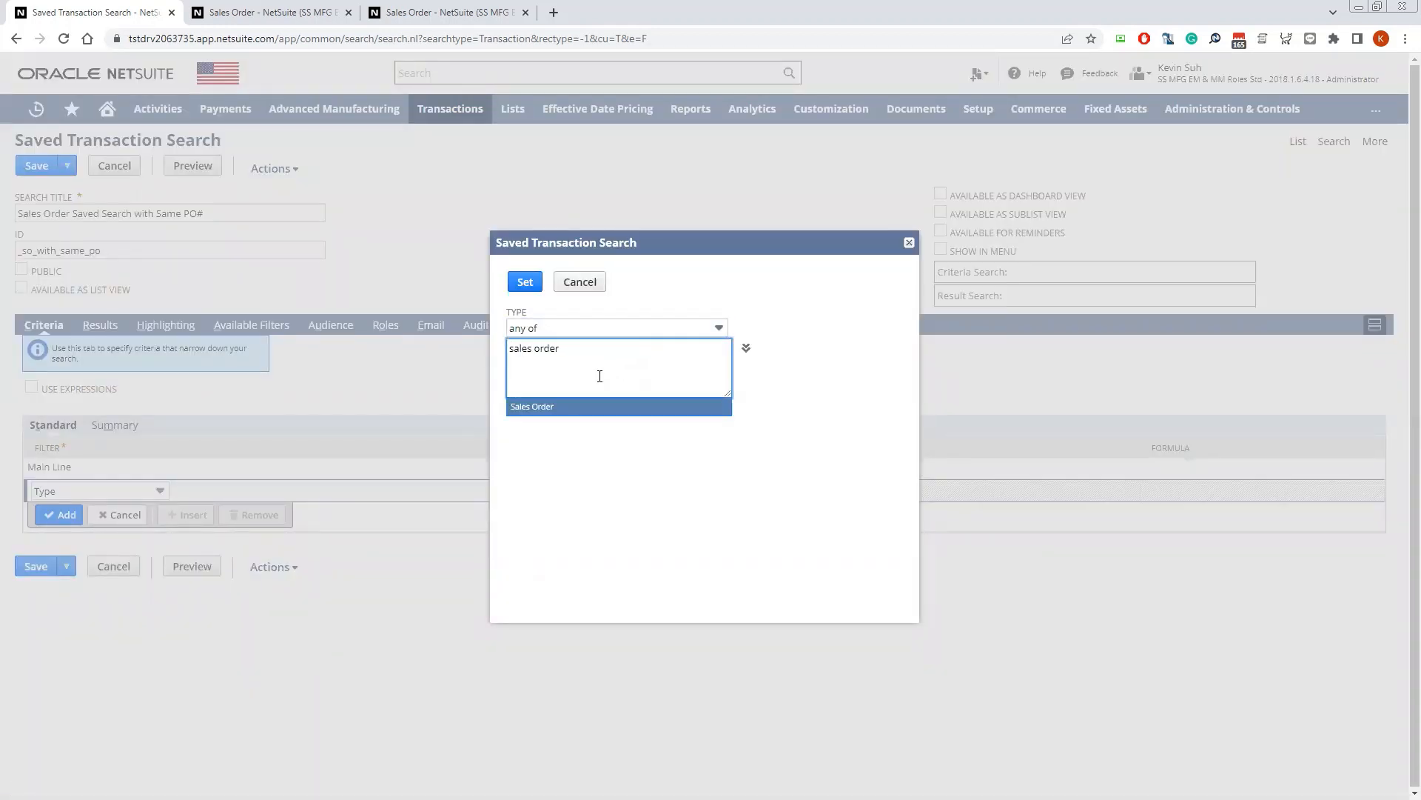
pyautogui.click(582, 407)
pyautogui.click(525, 283)
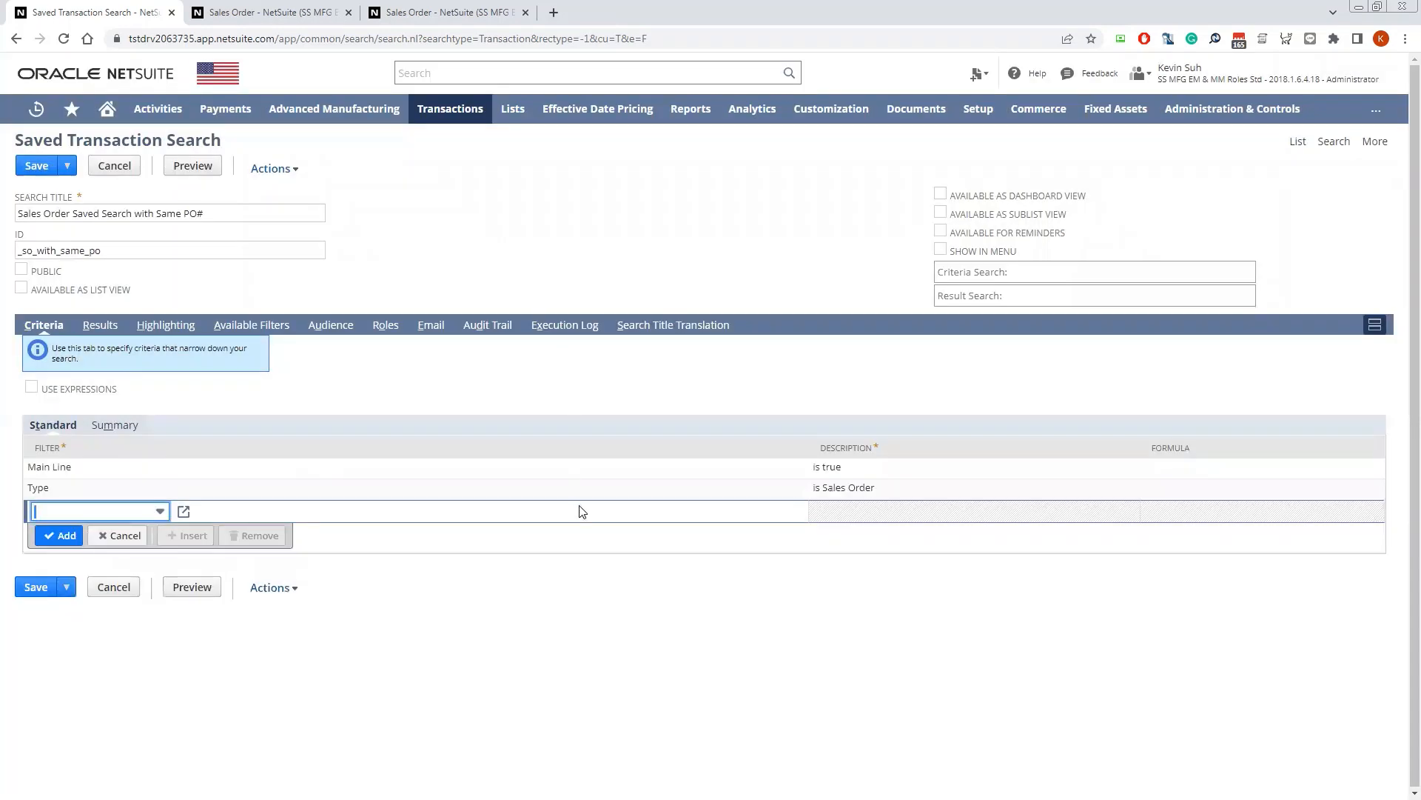
# Add a standard criterion requiring PO/Check Number to be not empty.
pyautogui.click(82, 512)
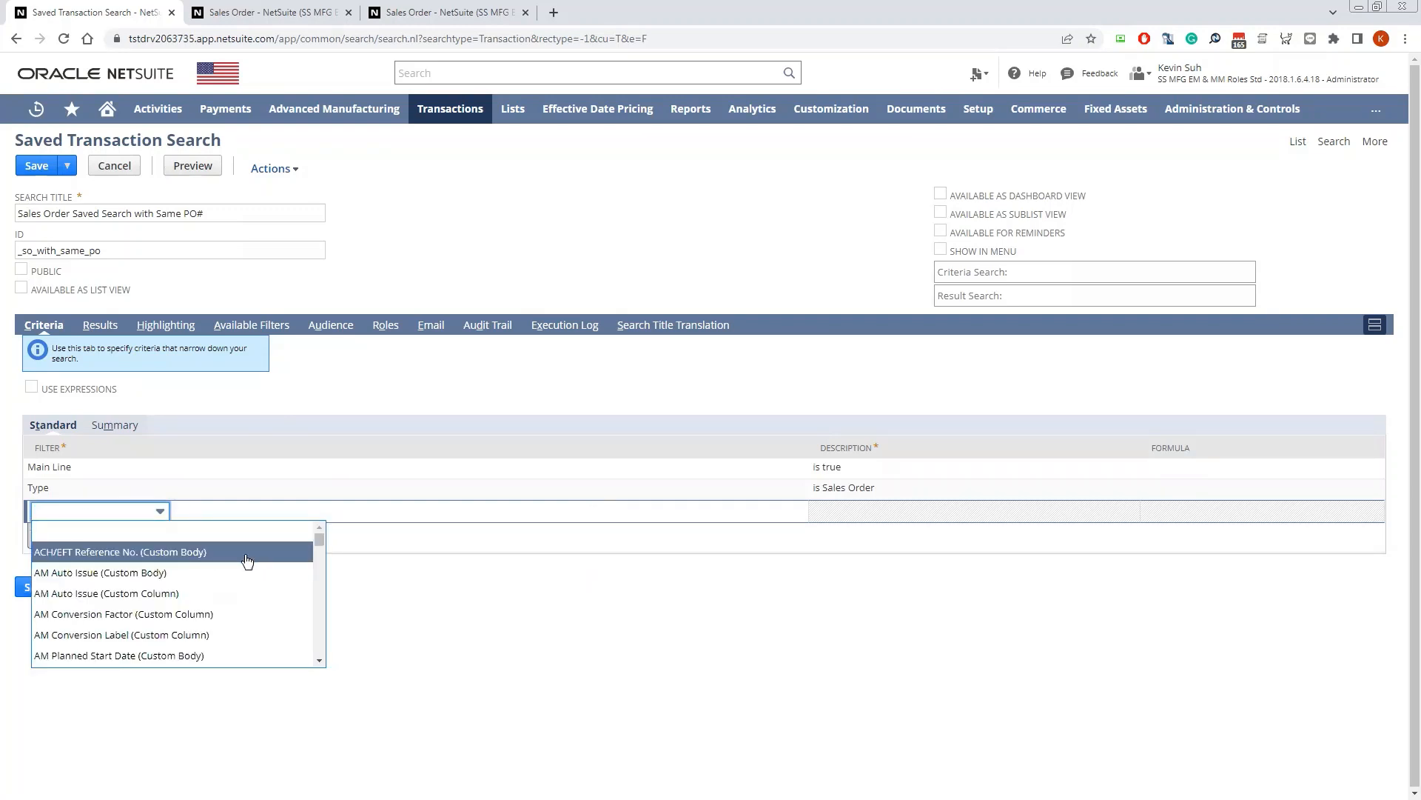
pyautogui.write('p')
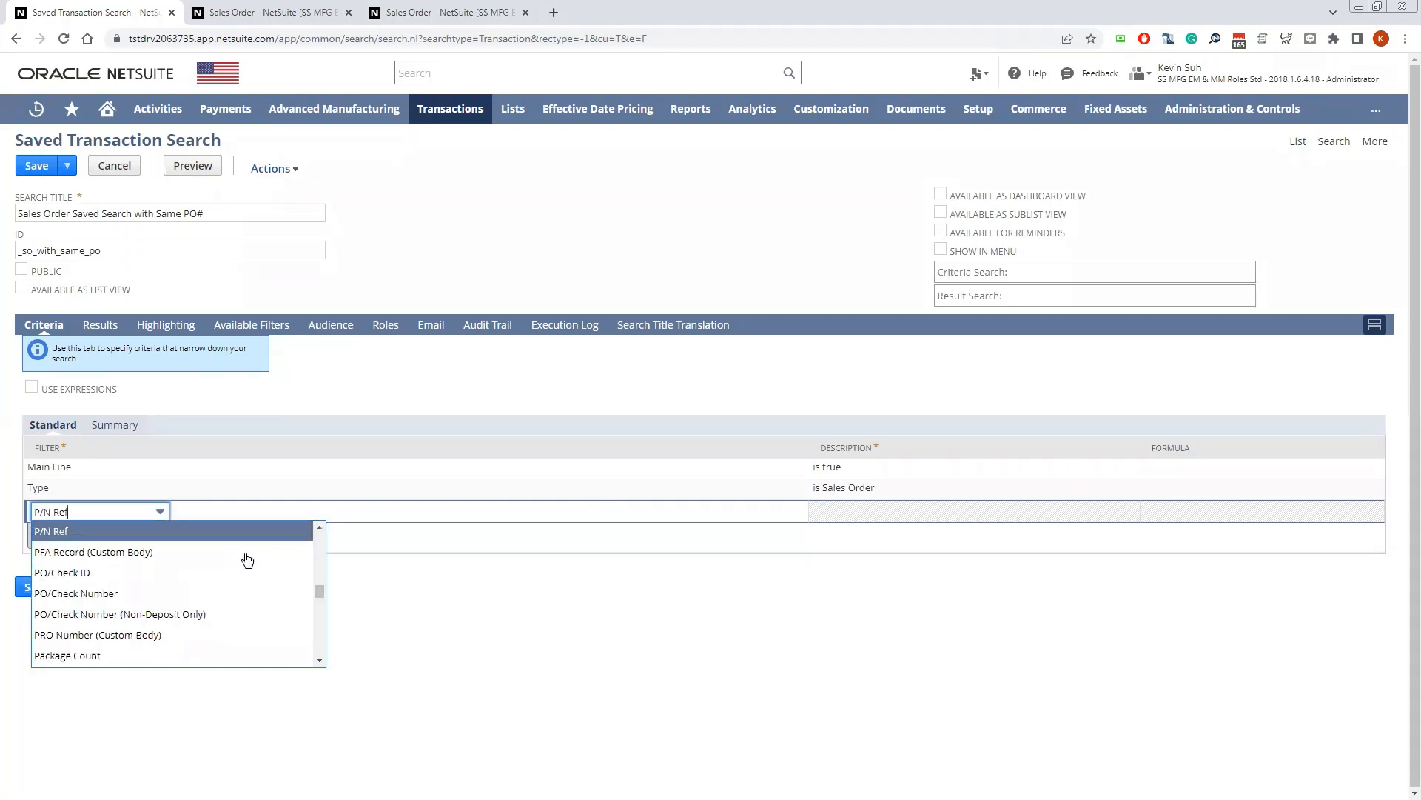
pyautogui.click(182, 594)
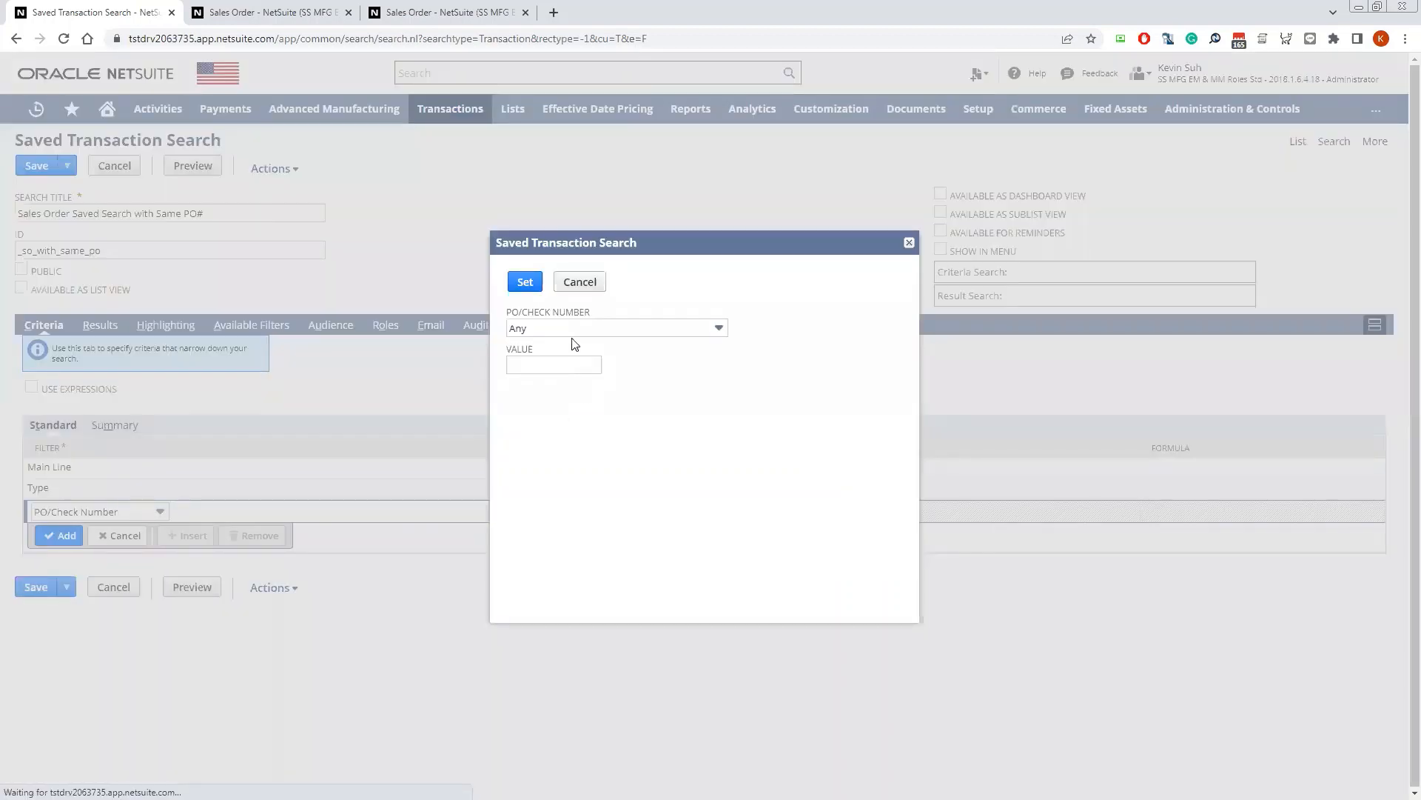
pyautogui.click(567, 328)
pyautogui.scroll(-1, 589, 399)
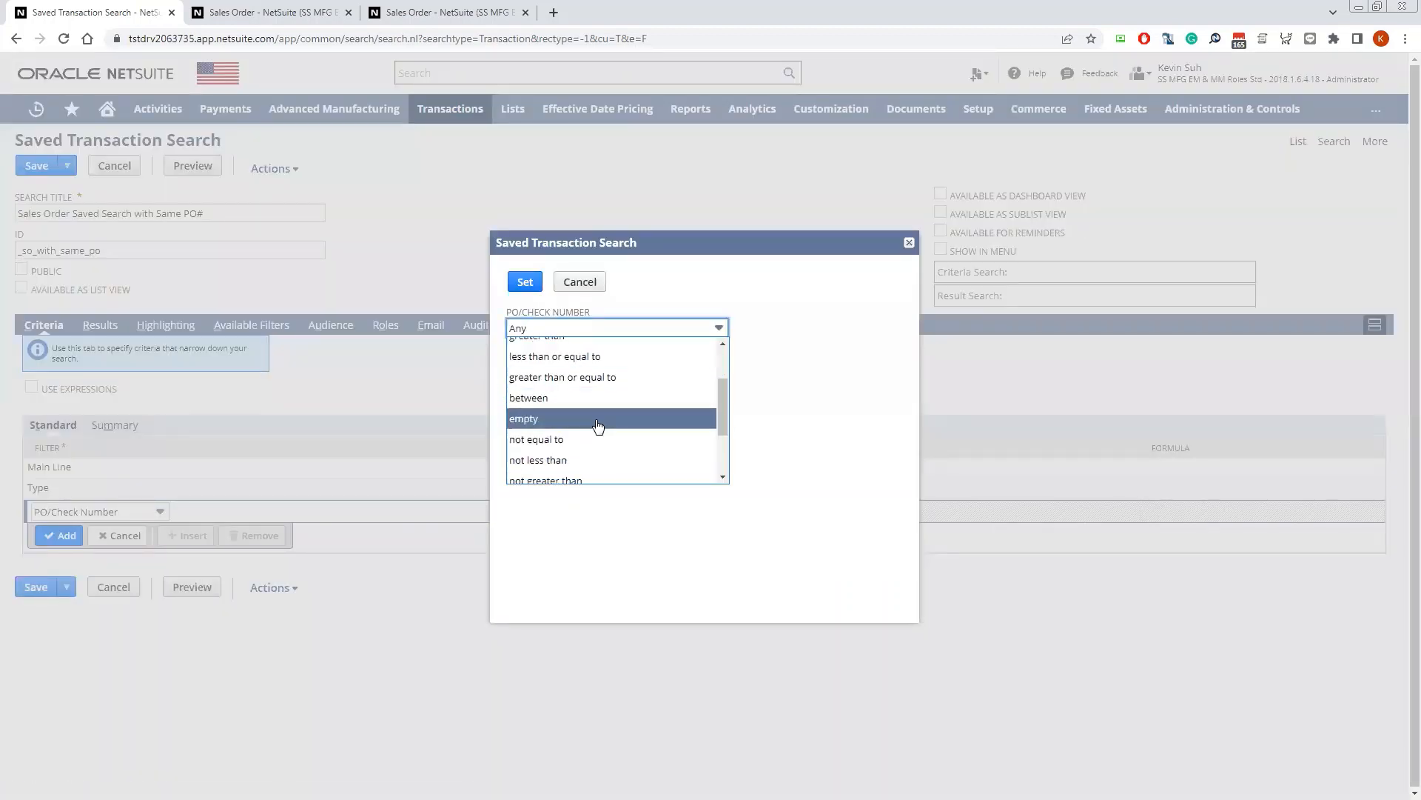
pyautogui.scroll(-3, 596, 429)
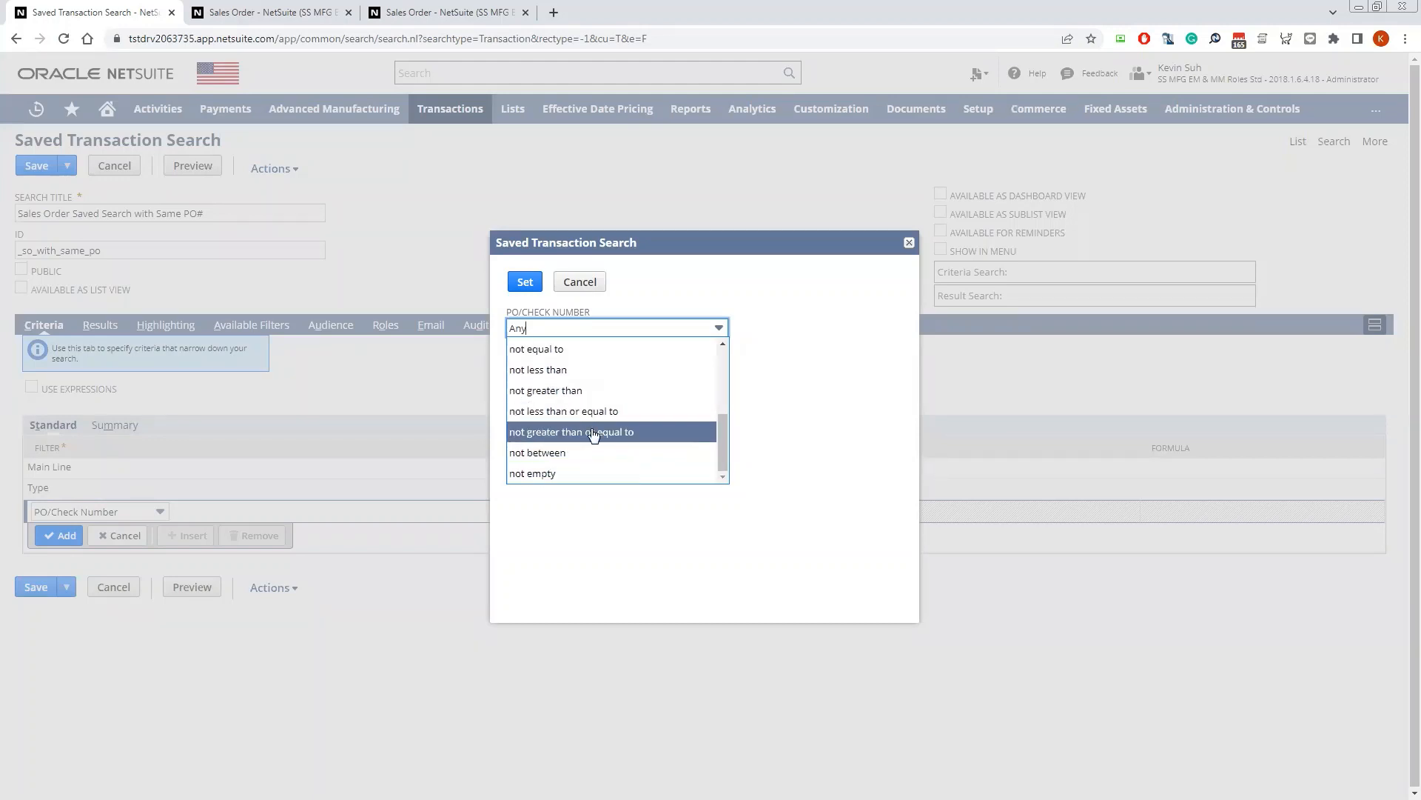
pyautogui.click(585, 474)
pyautogui.click(526, 282)
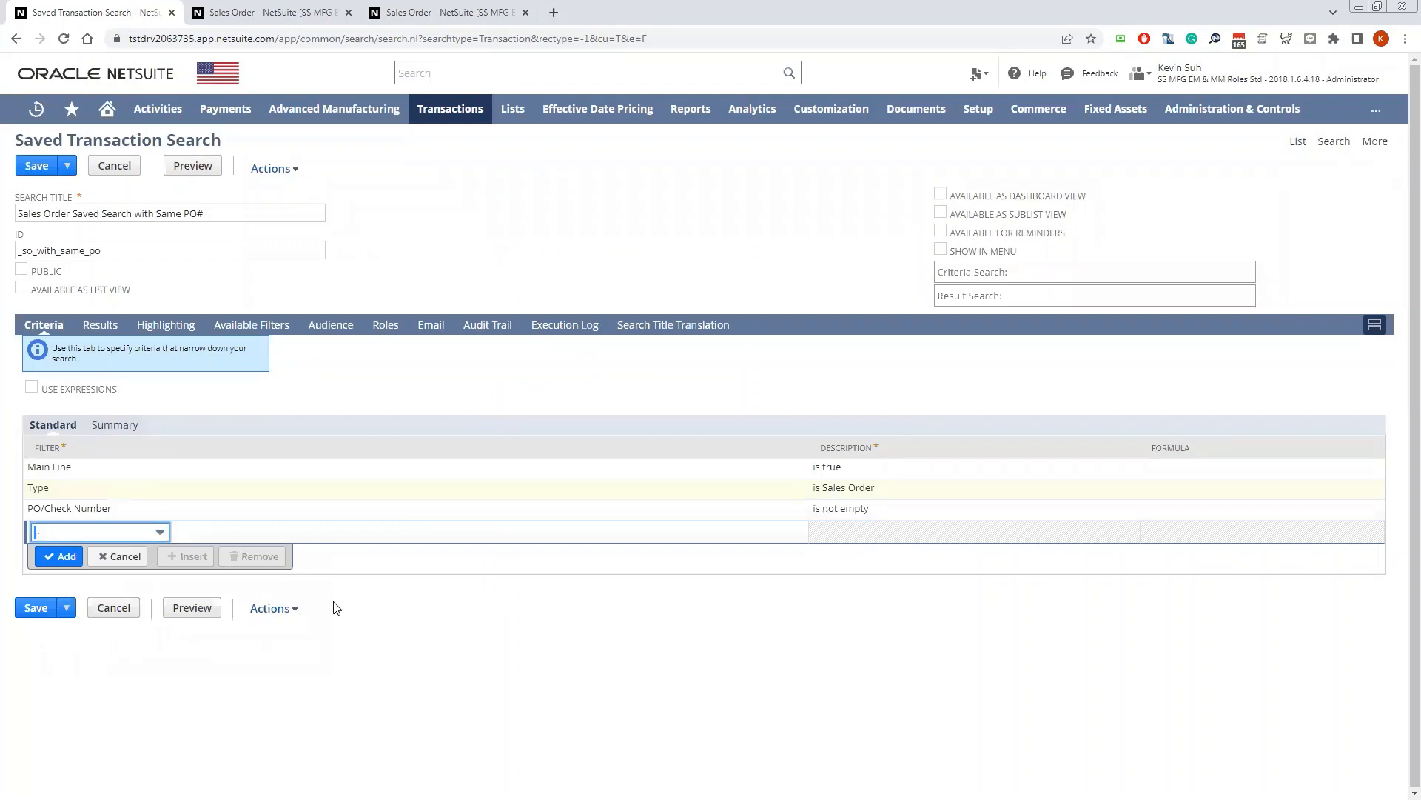
# Add a summary criterion requiring the Count of Document Number to be greater than 1.
pyautogui.click(138, 426)
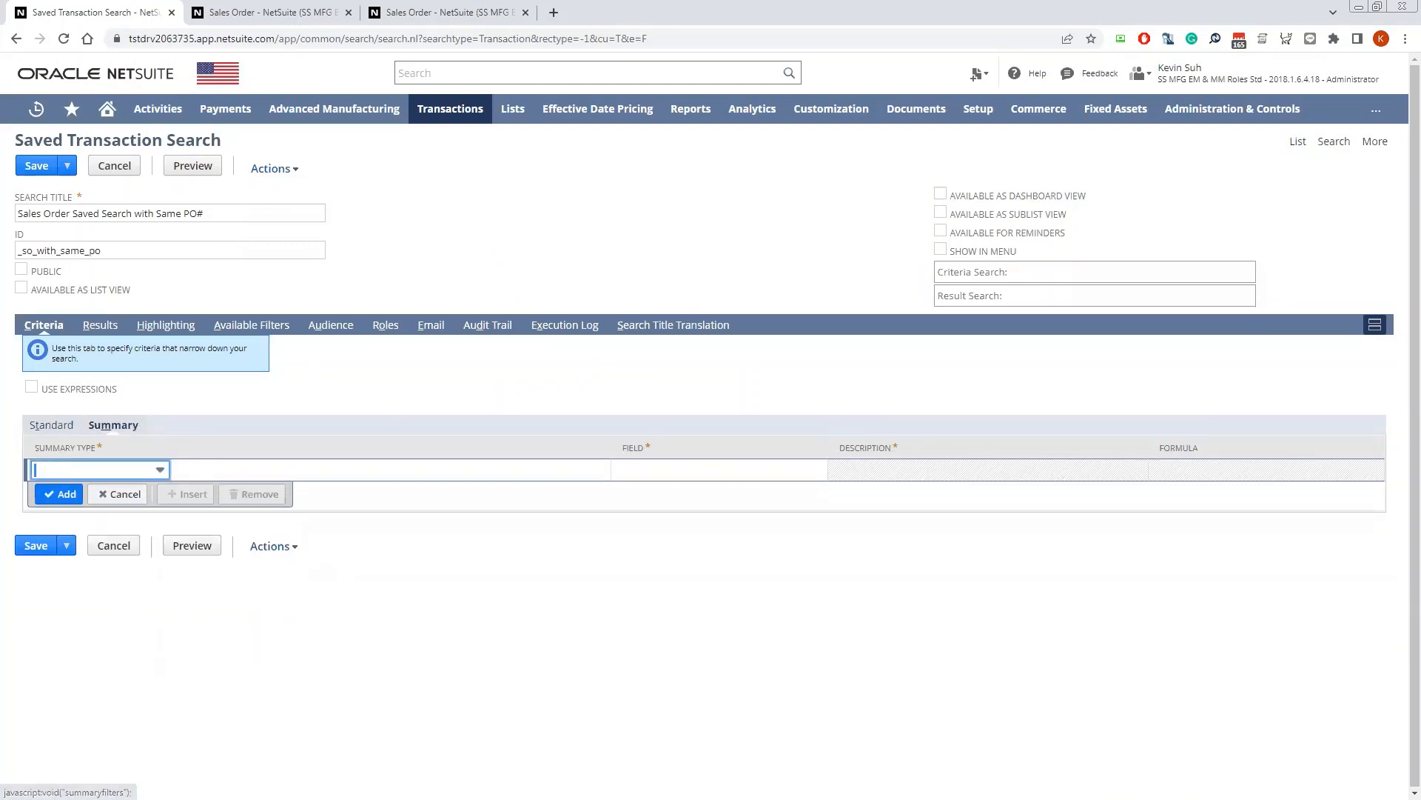
pyautogui.click(85, 470)
pyautogui.click(87, 510)
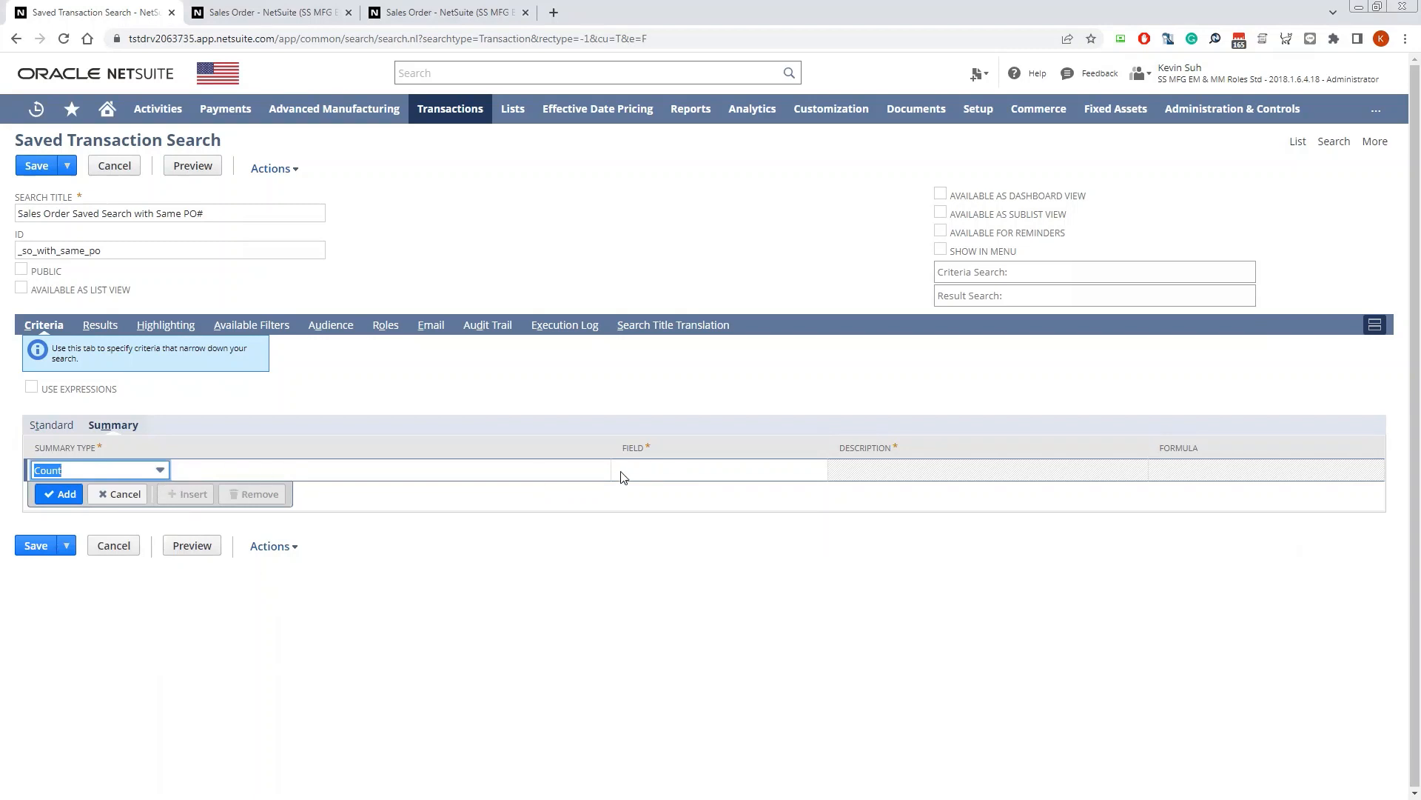
pyautogui.click(655, 468)
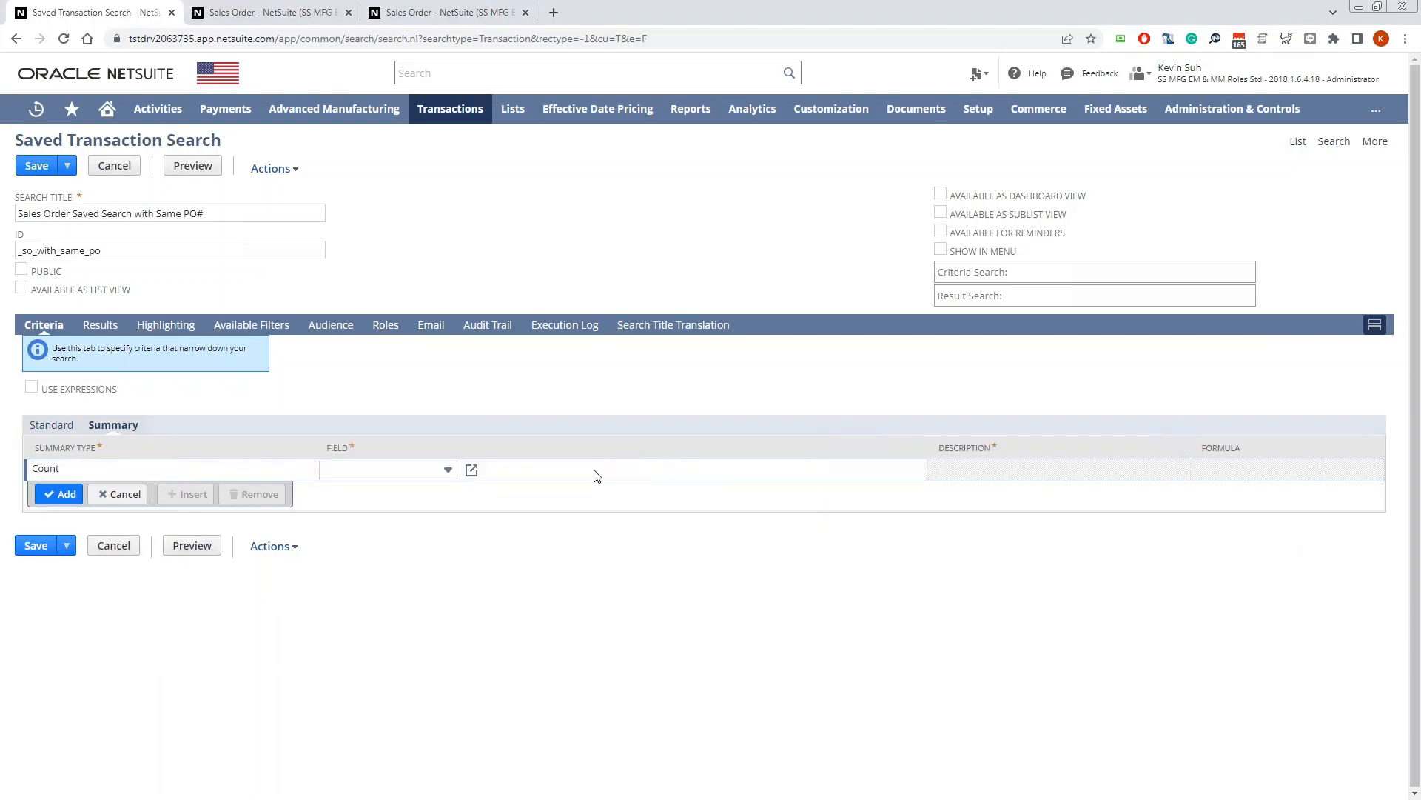
pyautogui.click(387, 471)
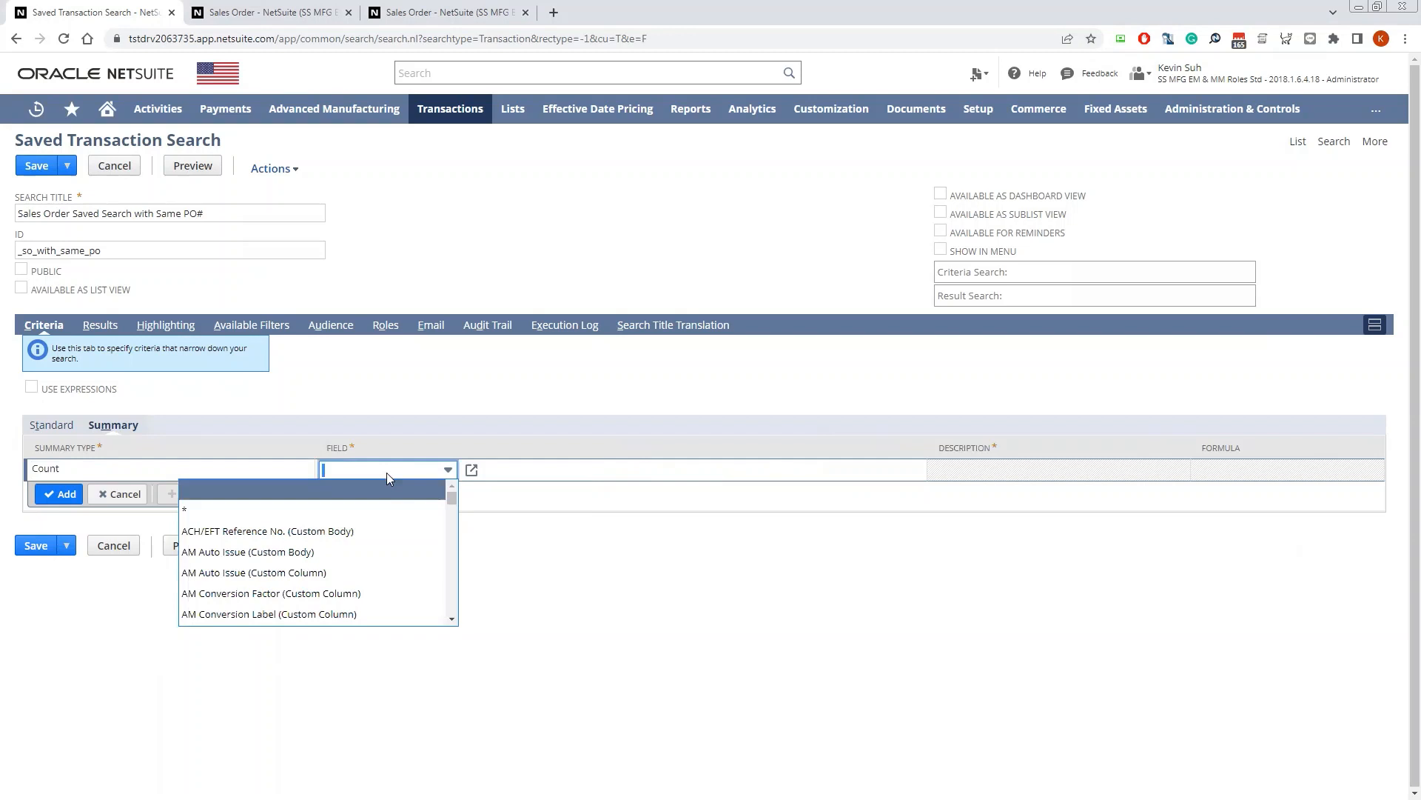
pyautogui.write('d')
pyautogui.scroll(-2, 379, 556)
pyautogui.scroll(-2, 384, 568)
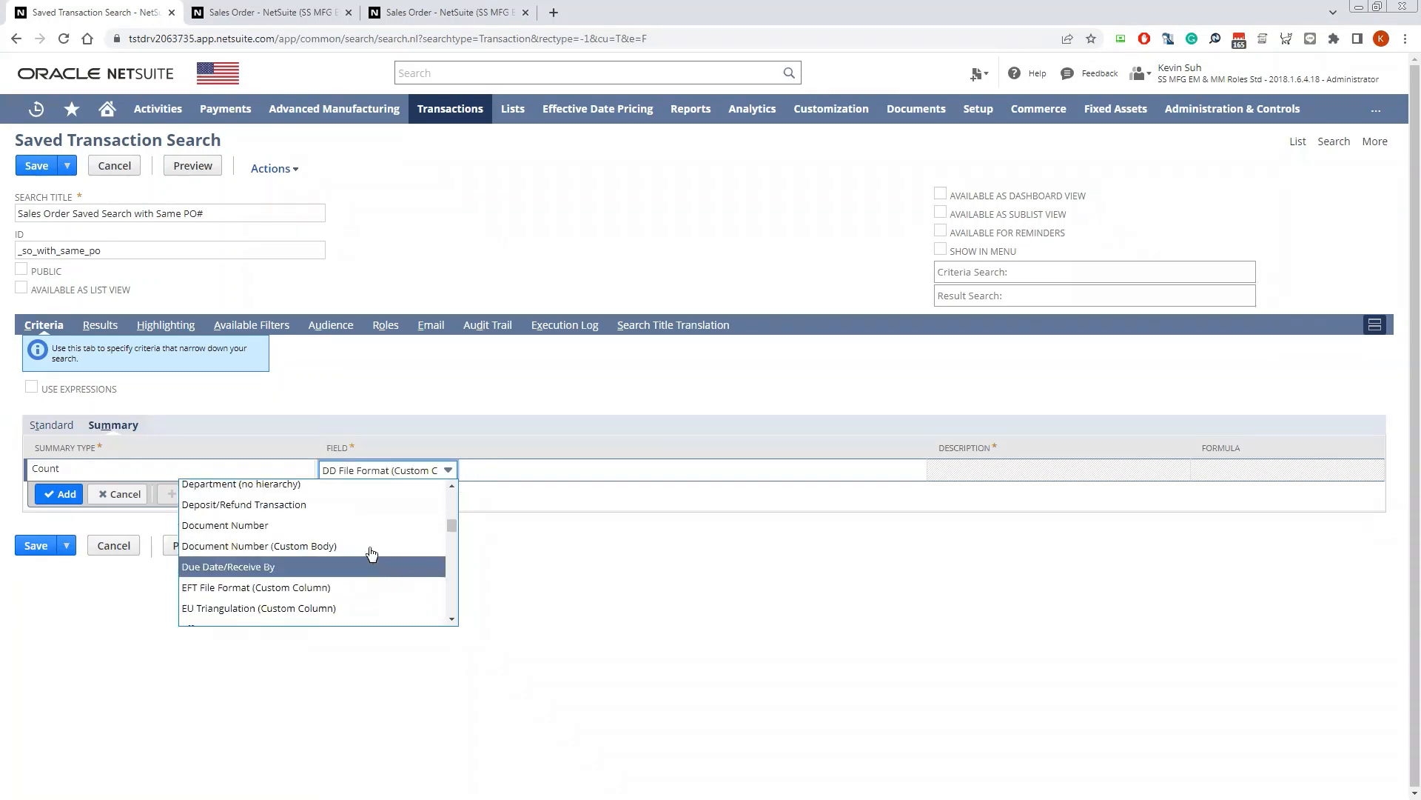
pyautogui.click(357, 527)
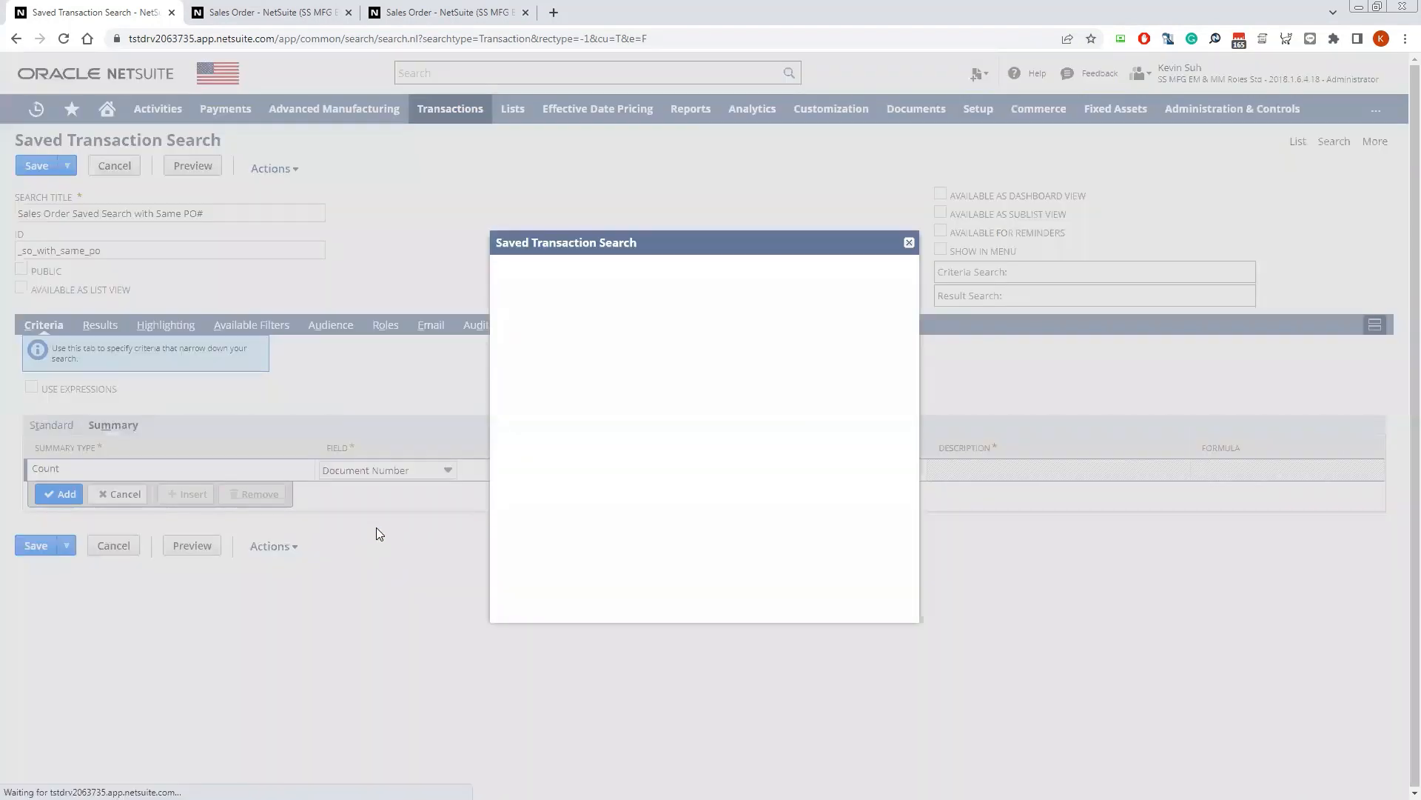
pyautogui.click(549, 328)
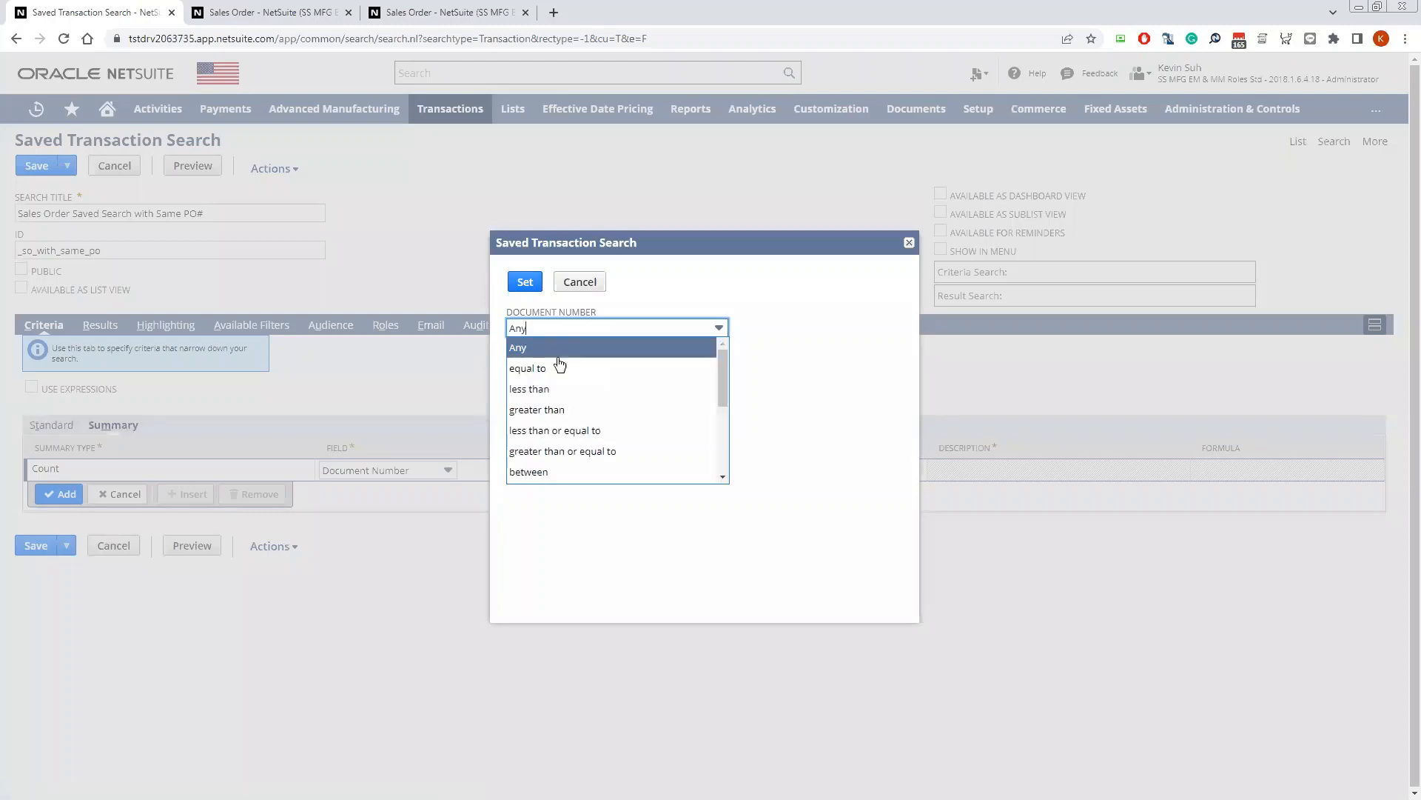
pyautogui.click(591, 412)
pyautogui.click(525, 281)
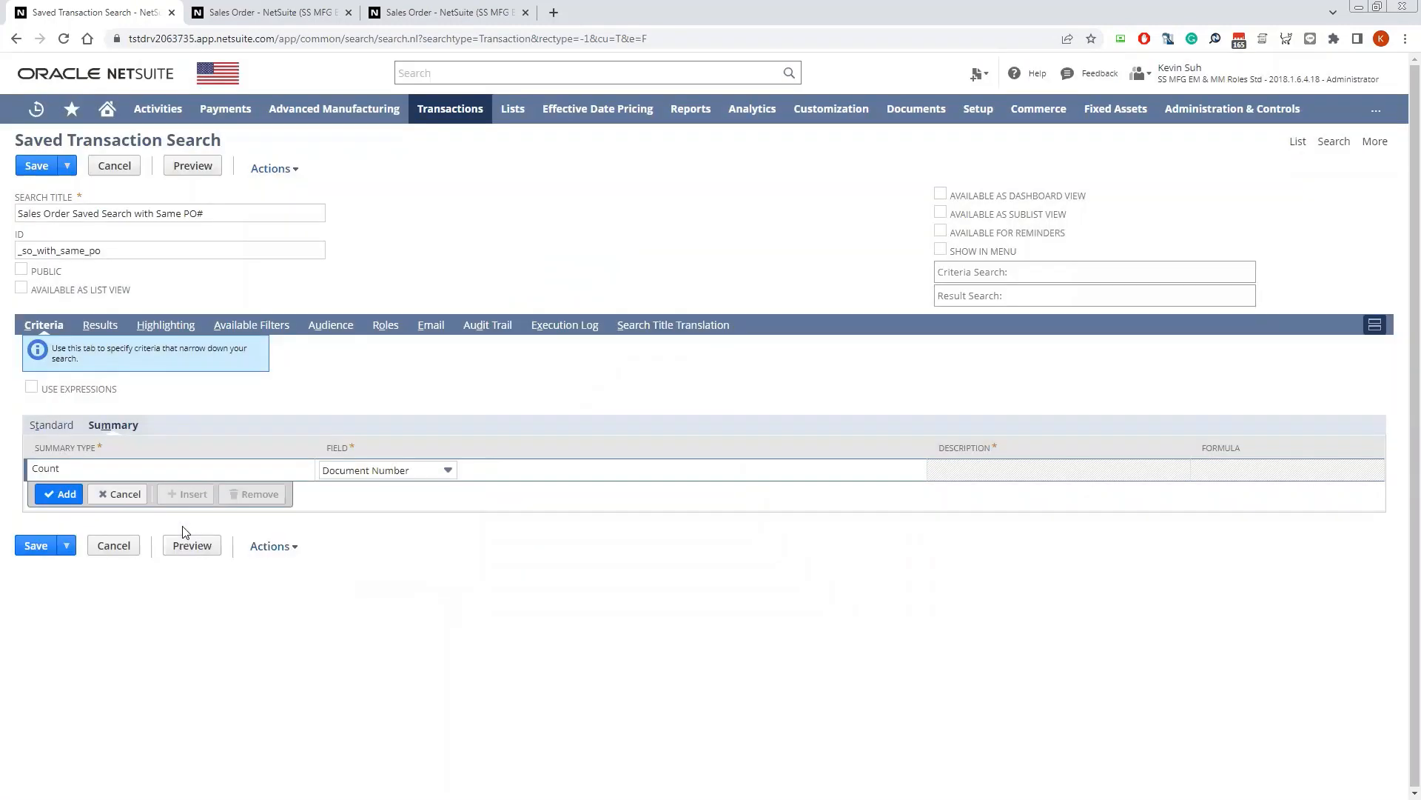
pyautogui.click(62, 494)
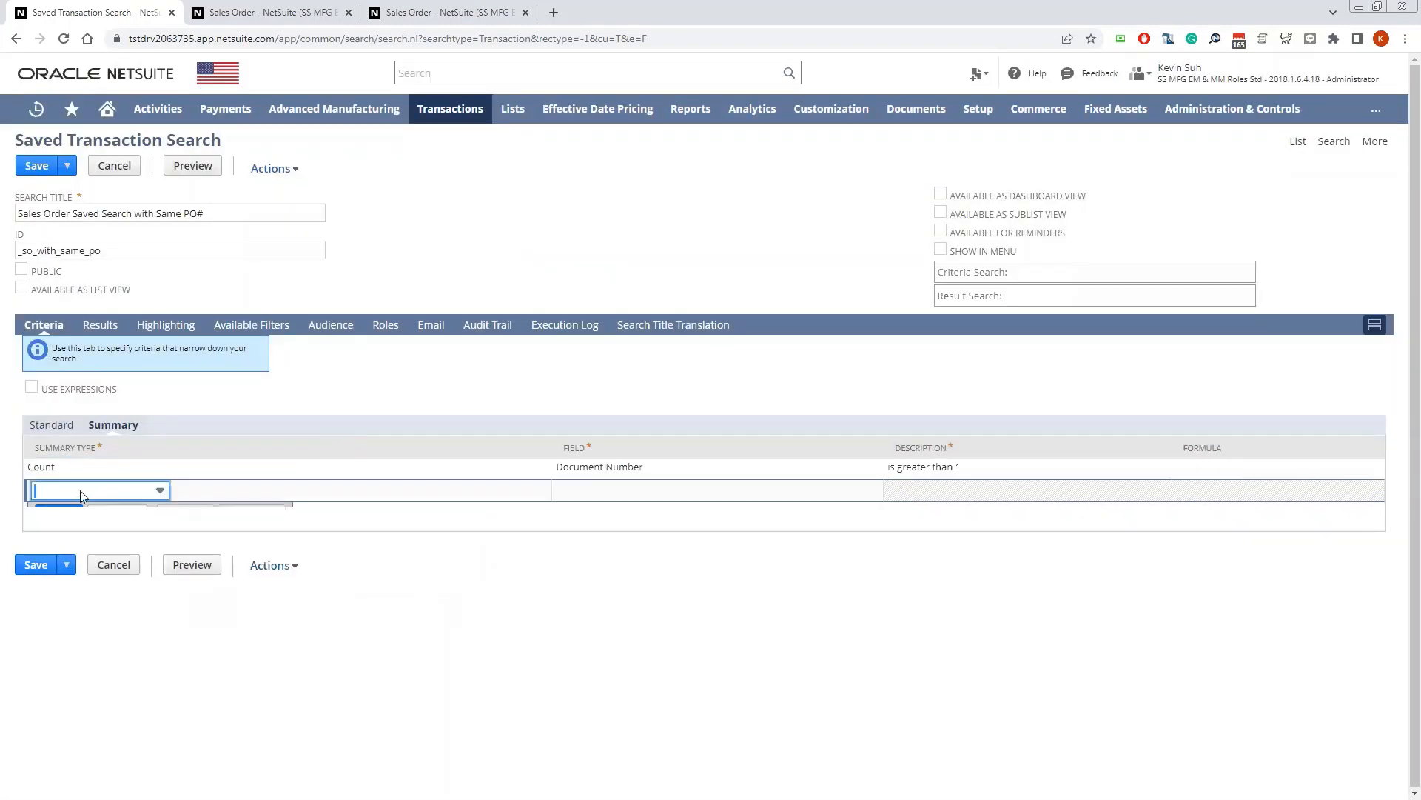
# Remove all default columns from the search results.
pyautogui.click(106, 329)
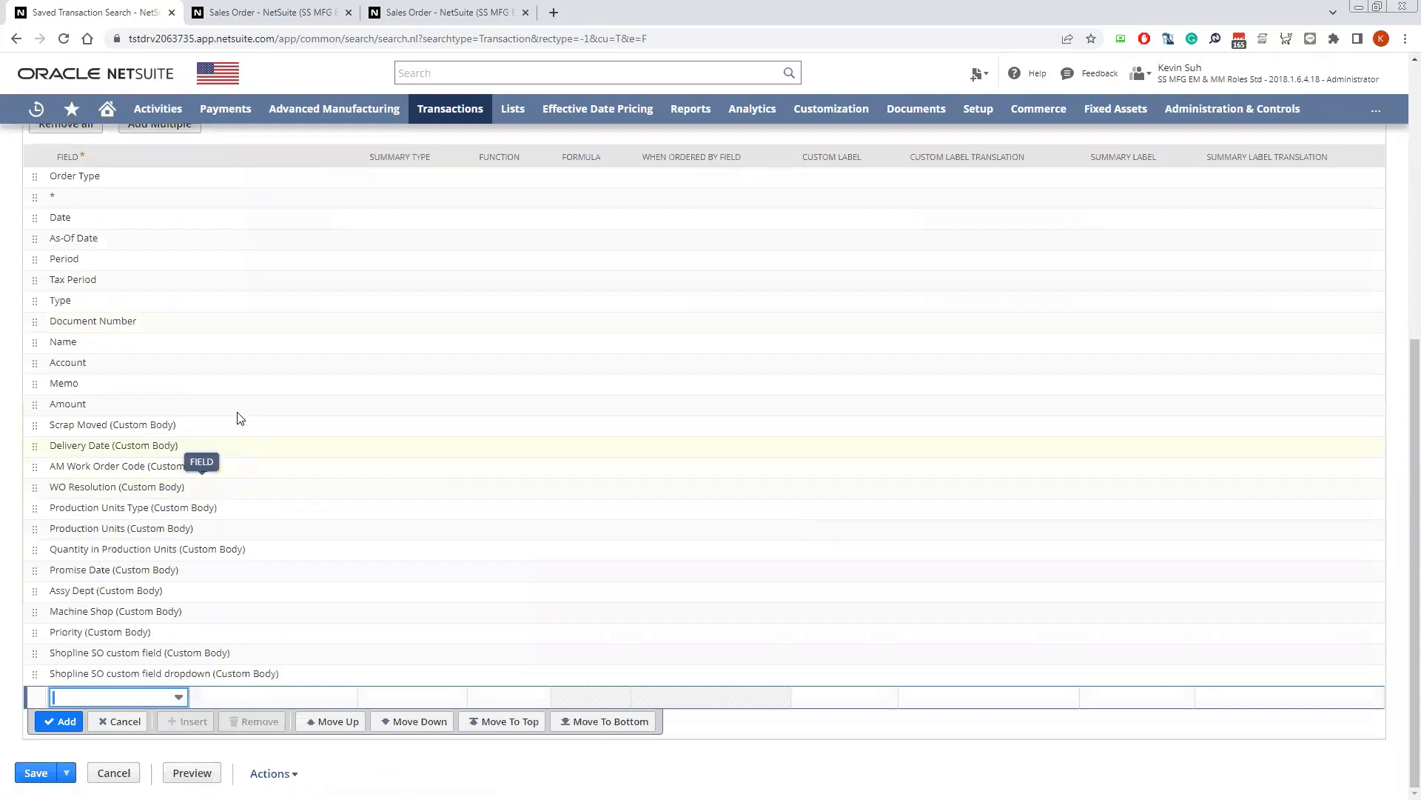
pyautogui.scroll(4, 210, 388)
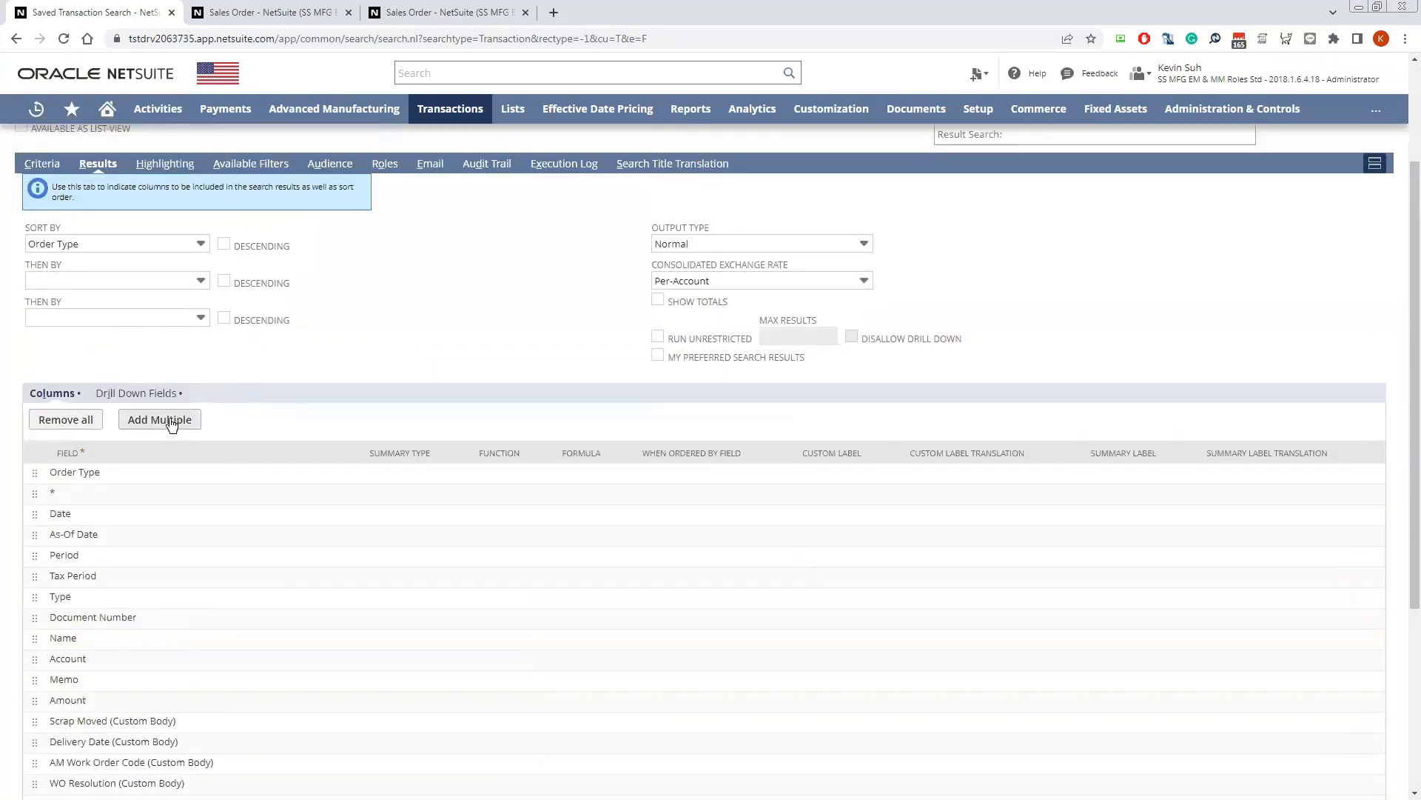
pyautogui.click(66, 416)
# Add a PO/Check Number result column with the summary type Group.
pyautogui.click(146, 636)
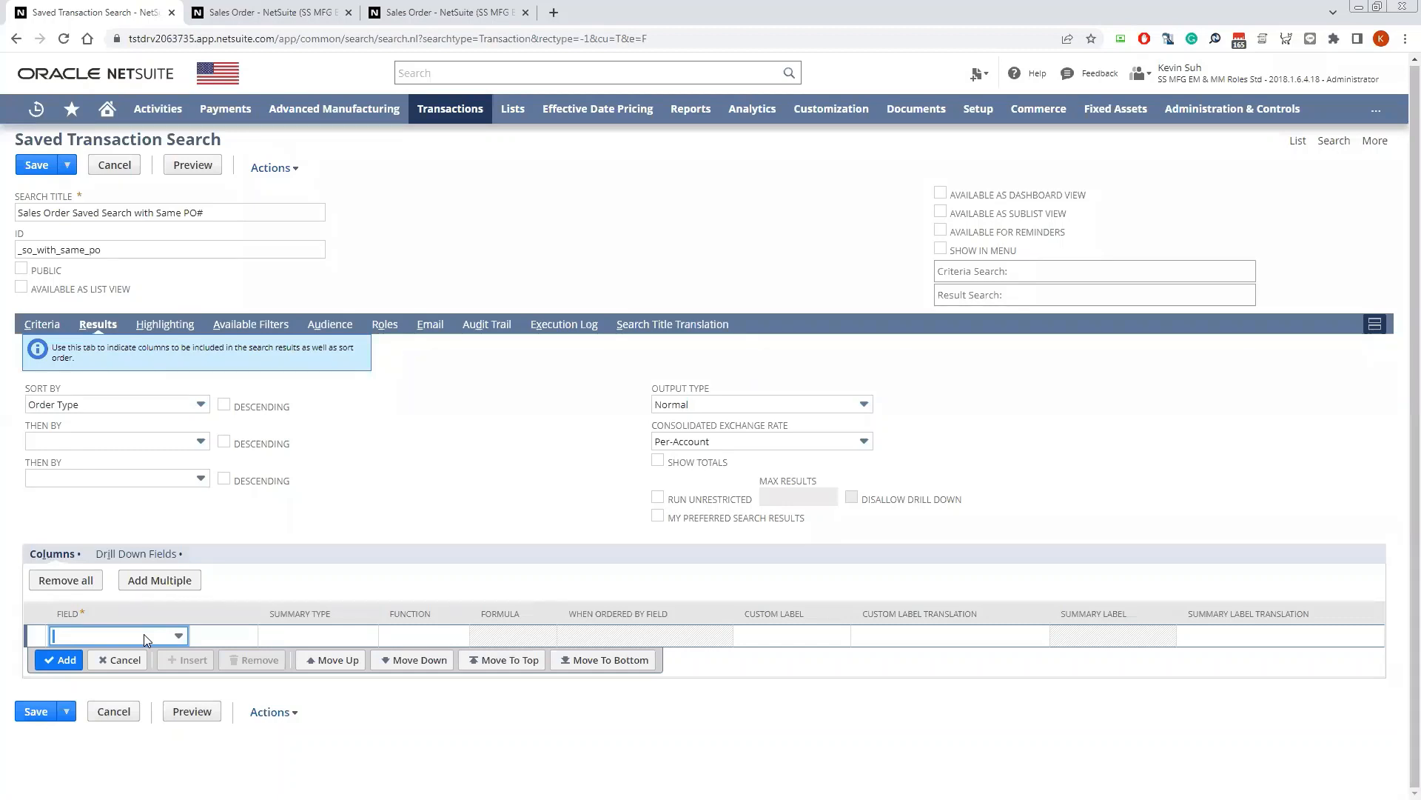
pyautogui.click(143, 633)
pyautogui.scroll(-3, 227, 696)
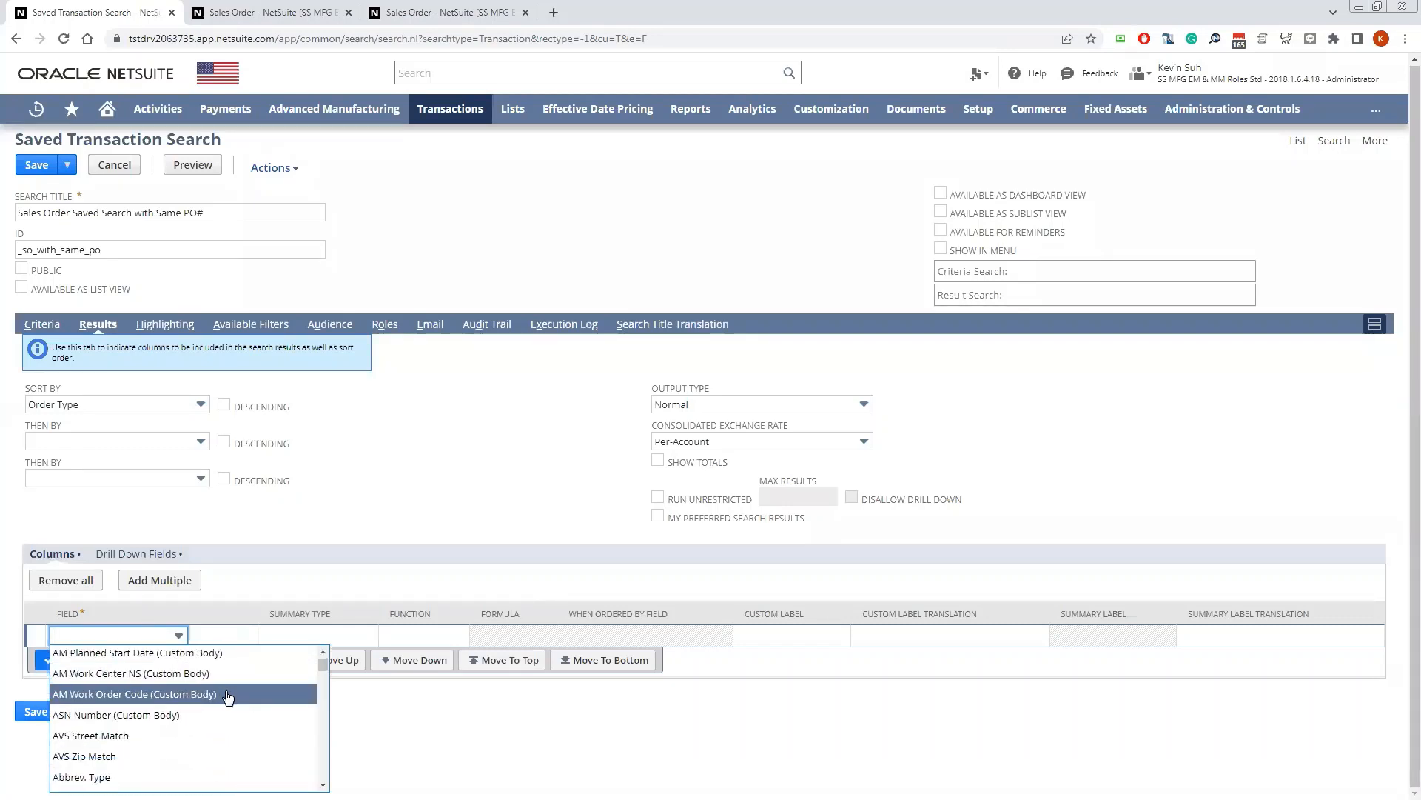
pyautogui.write('p')
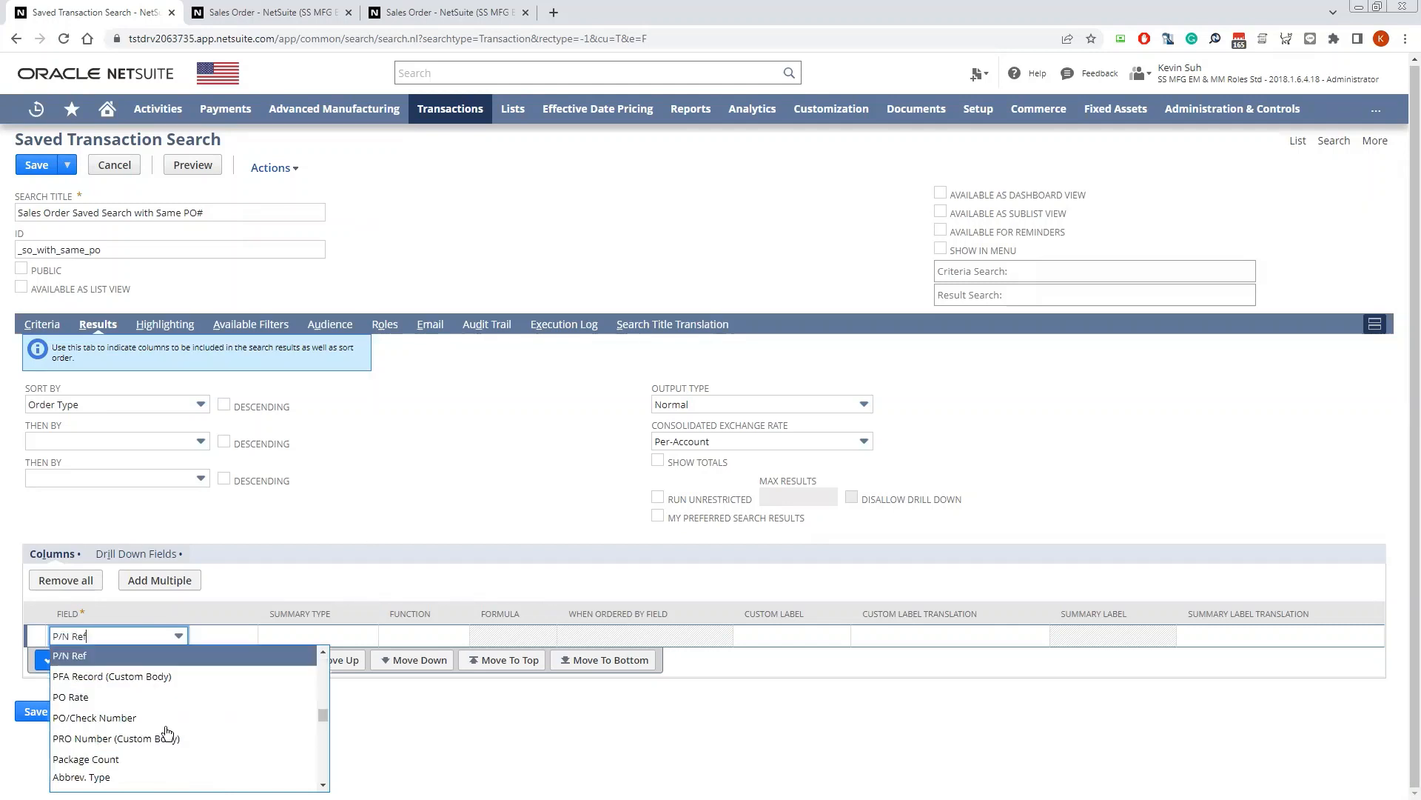
pyautogui.click(163, 723)
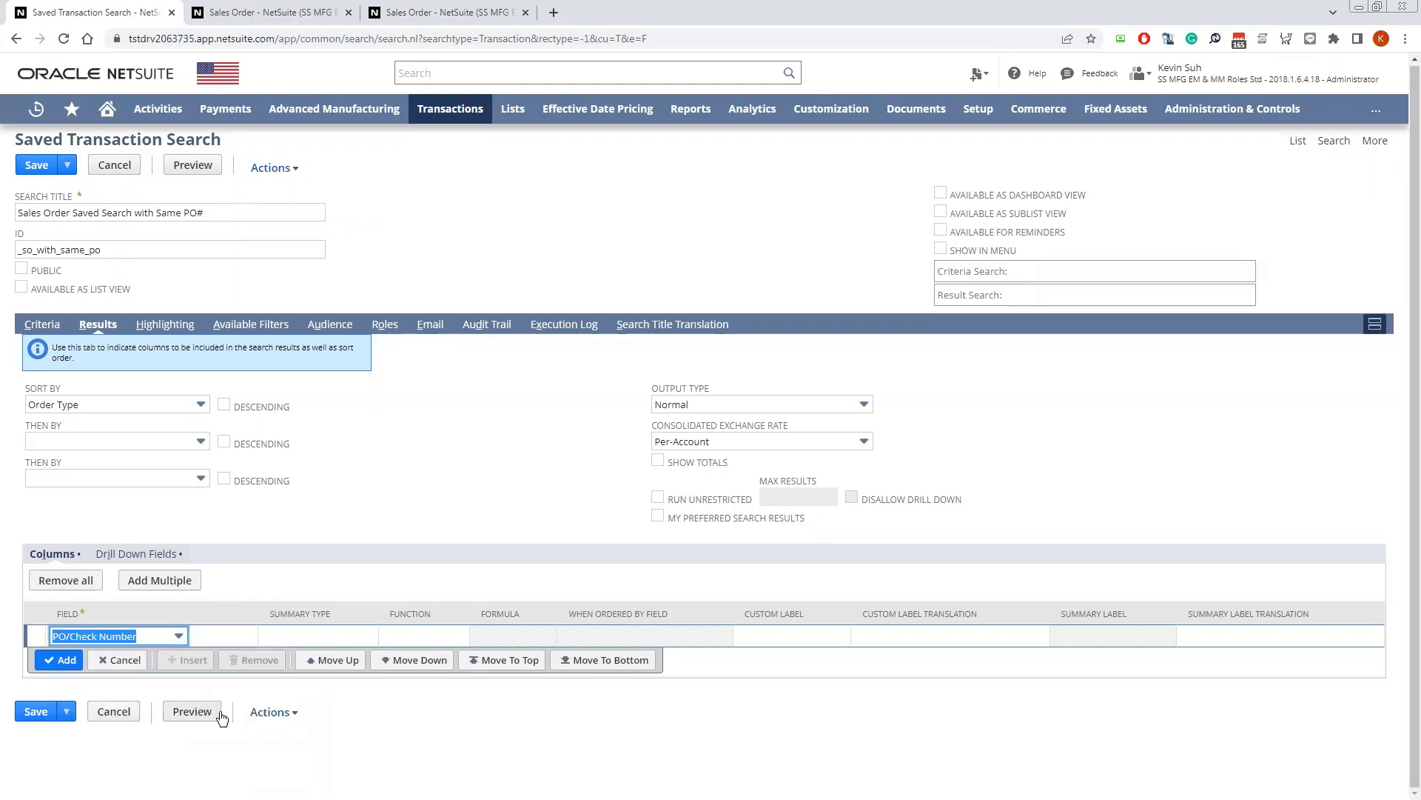
pyautogui.click(276, 637)
pyautogui.click(204, 637)
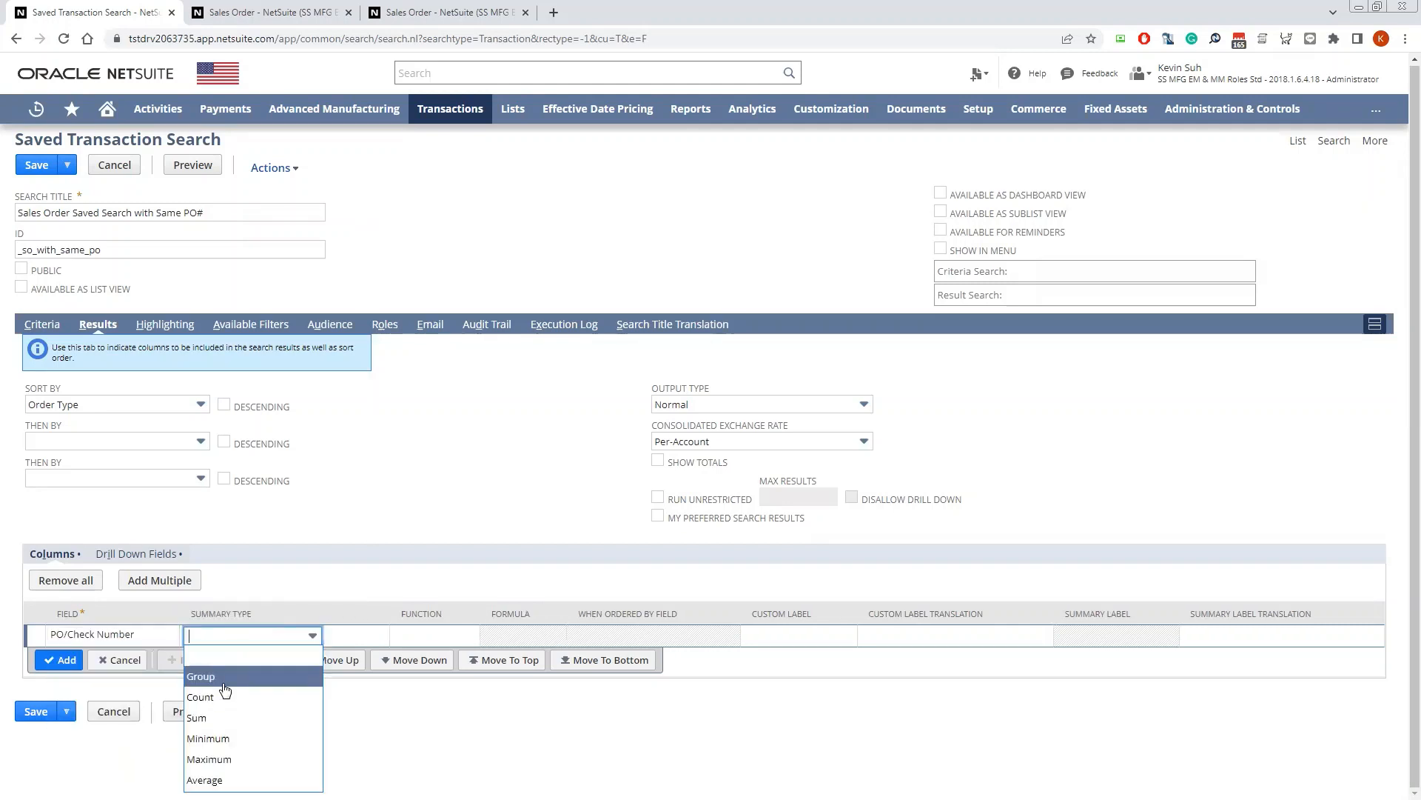
pyautogui.click(205, 674)
pyautogui.click(59, 659)
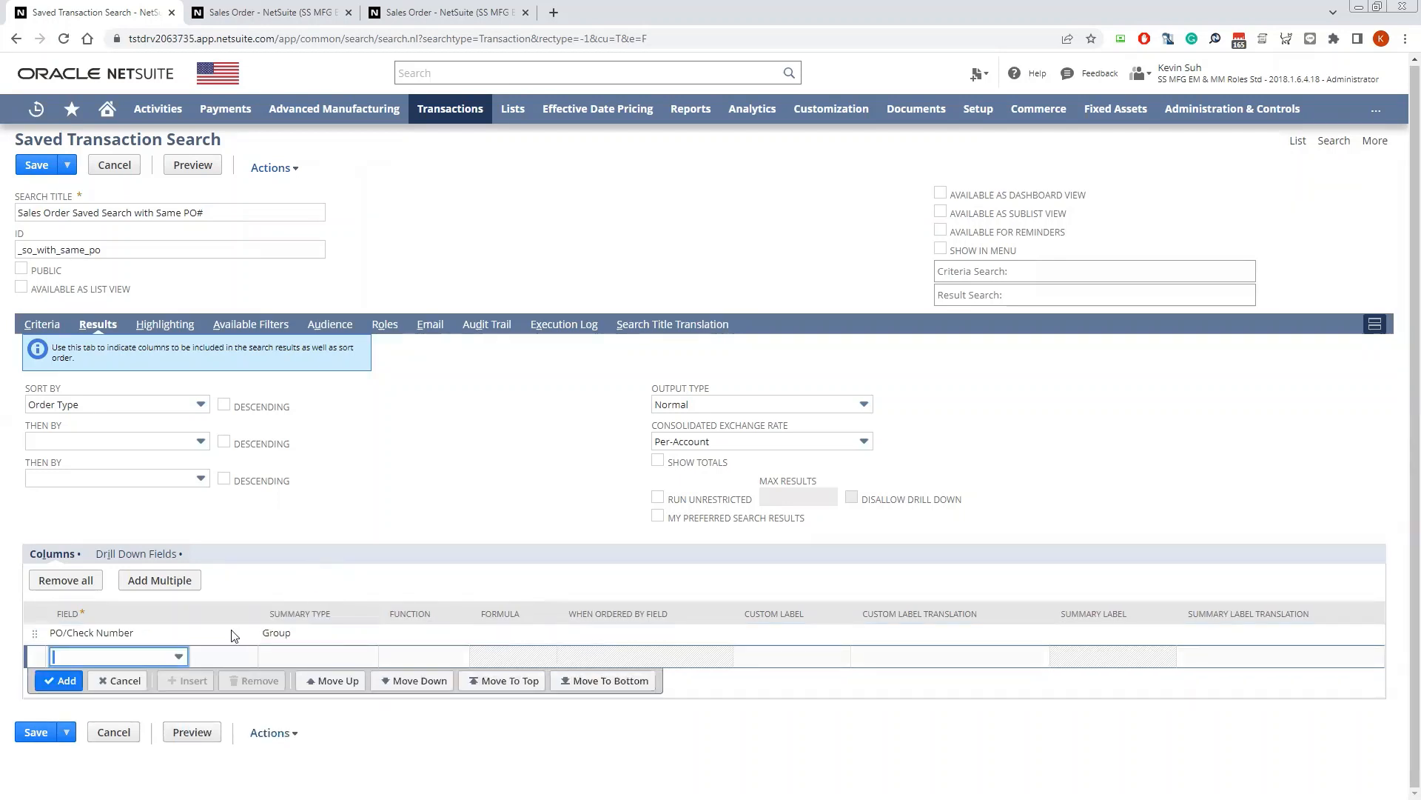
# Add a Document Number result column with the summary type Count.
pyautogui.click(135, 655)
pyautogui.write('d')
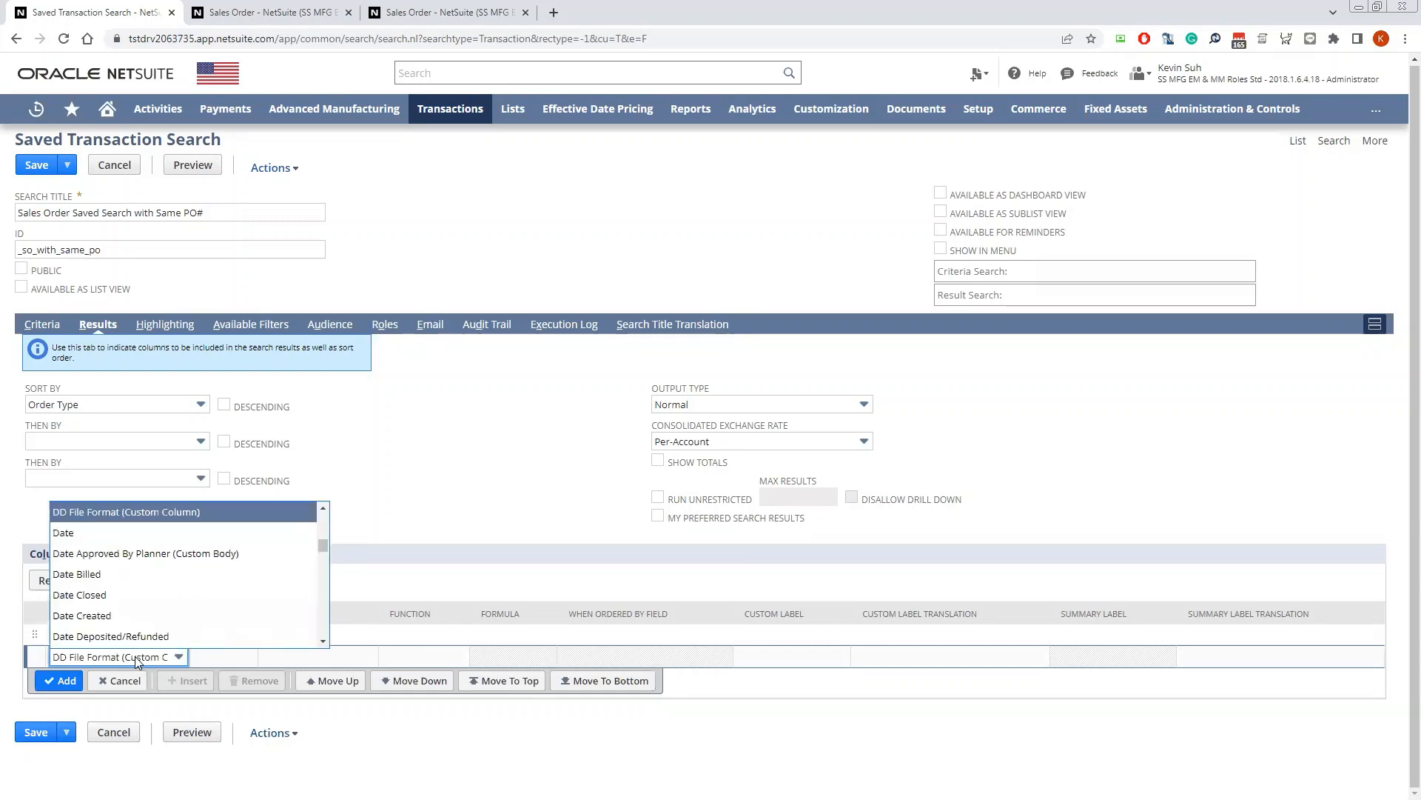
pyautogui.scroll(-4, 148, 581)
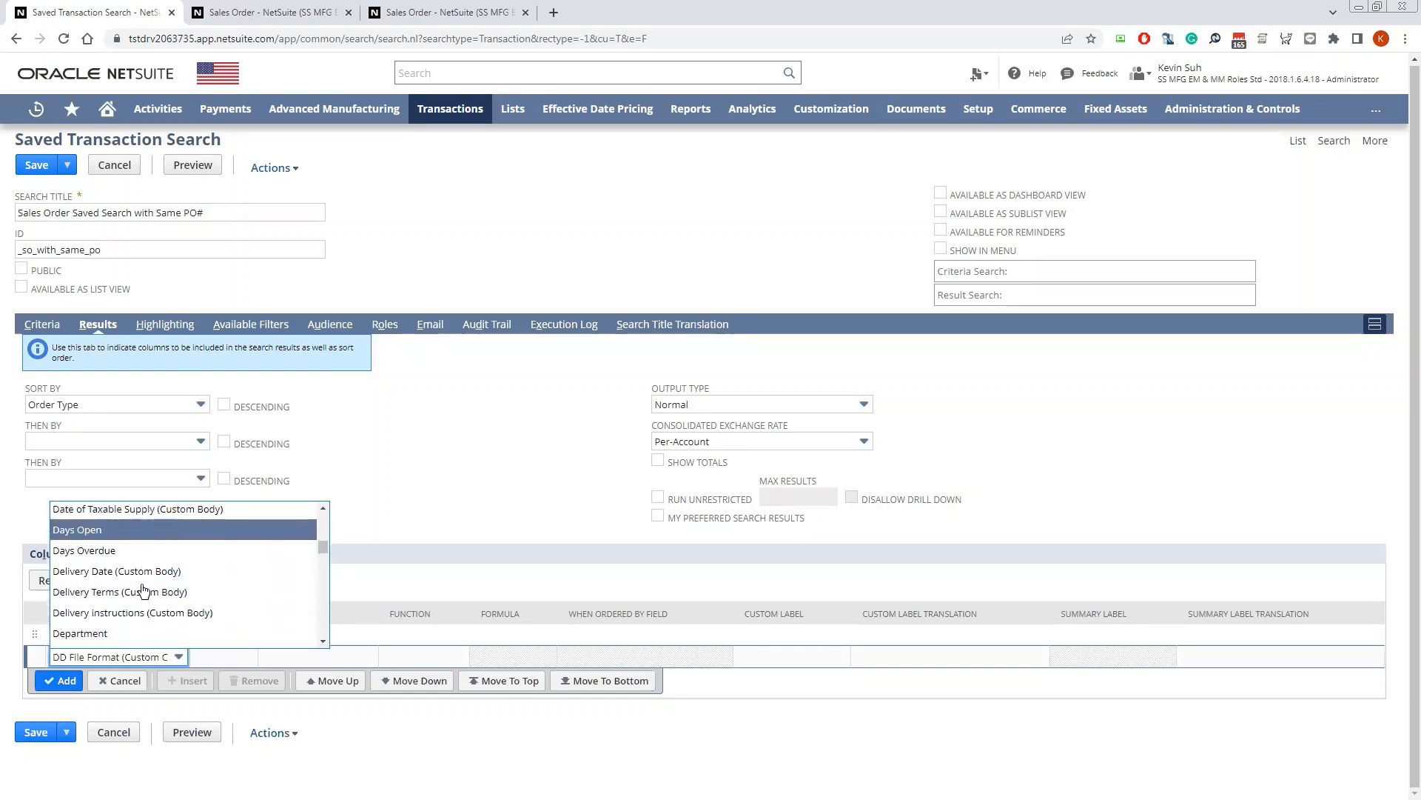
pyautogui.scroll(-1, 145, 592)
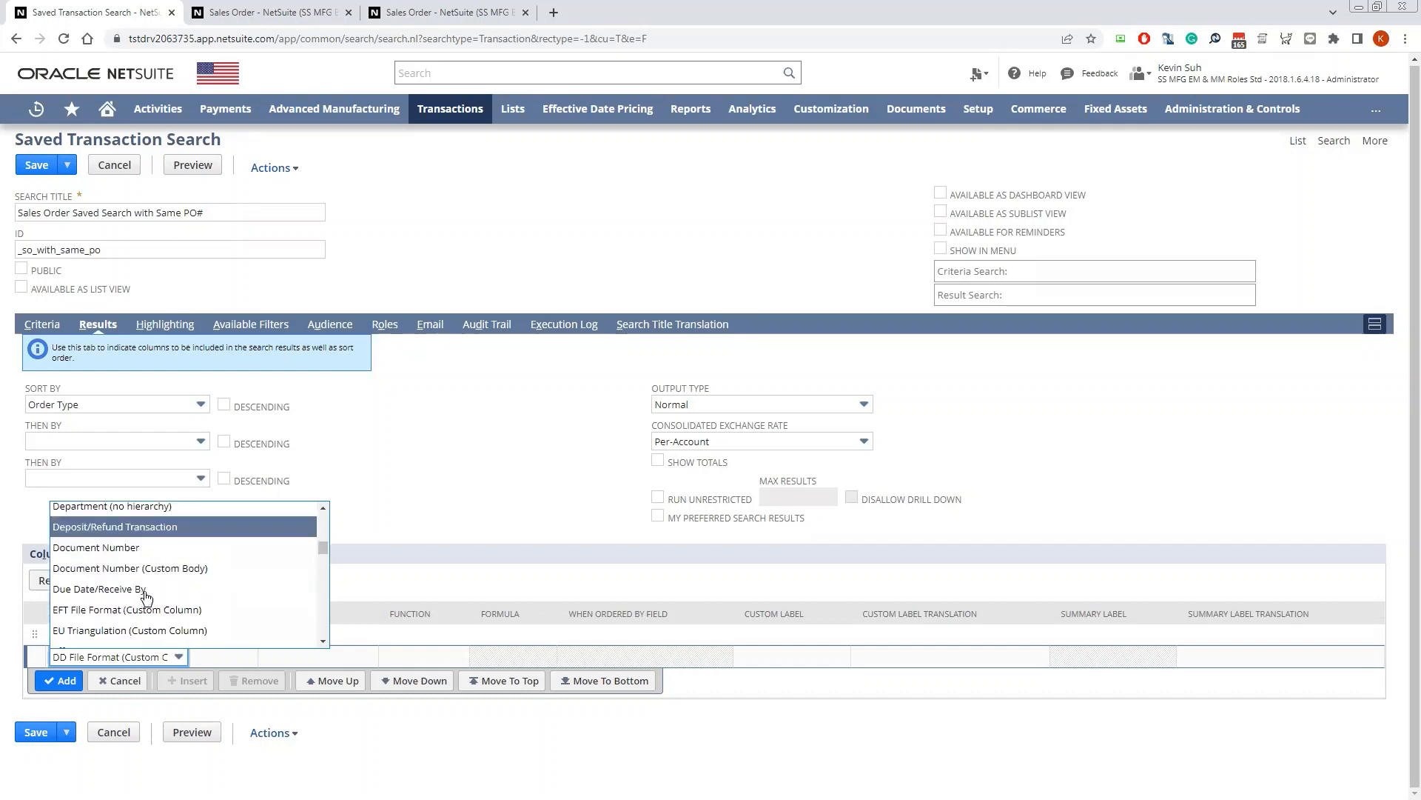
pyautogui.click(146, 548)
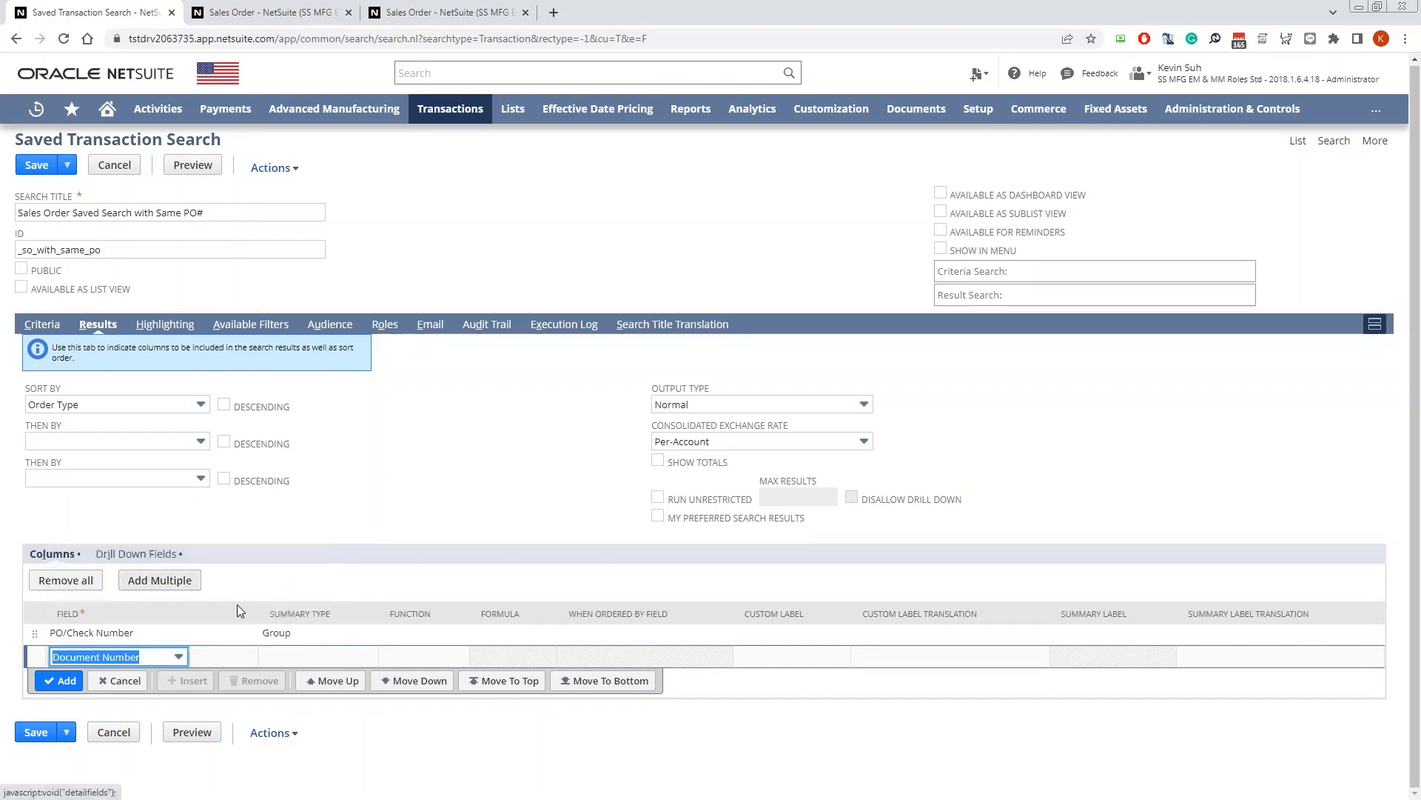
pyautogui.click(223, 656)
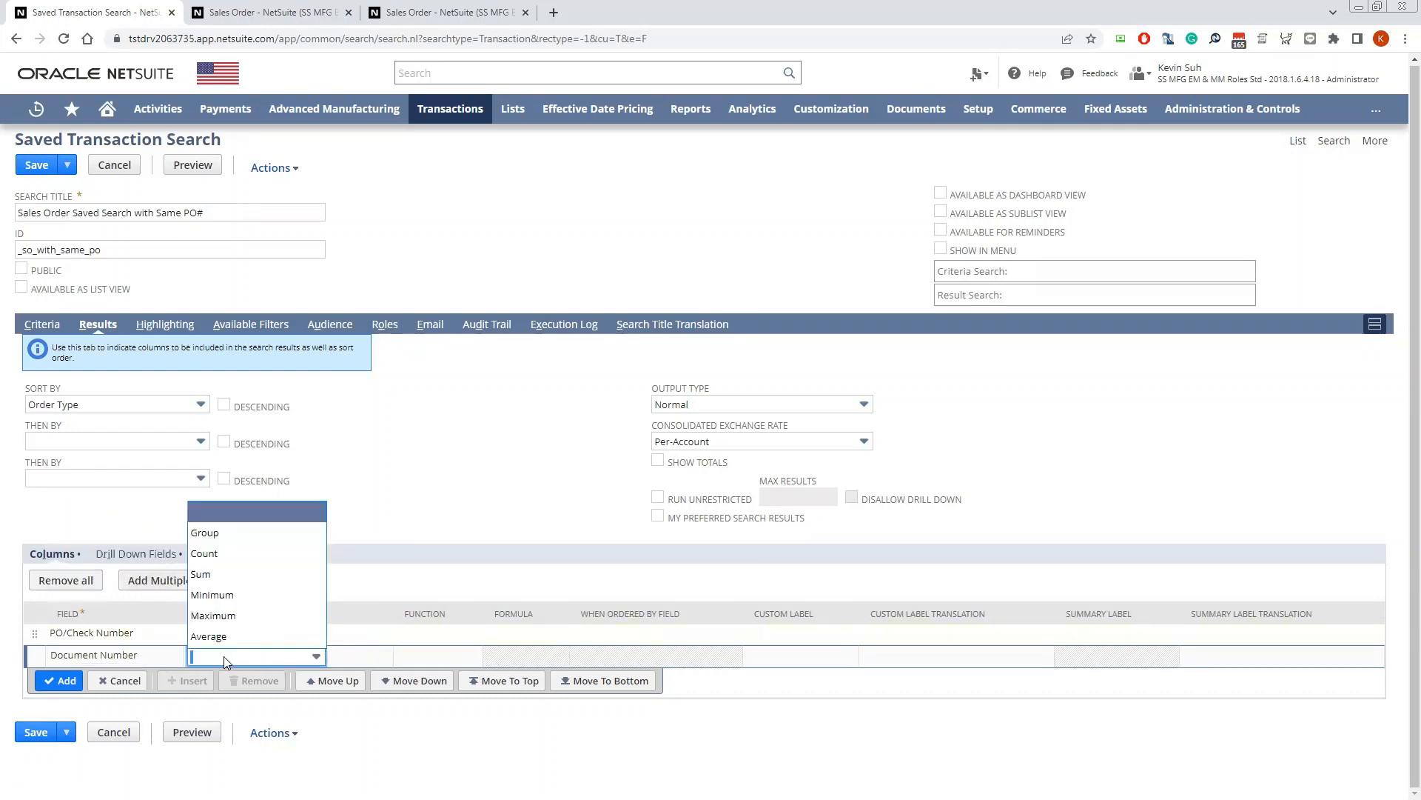
pyautogui.click(206, 553)
pyautogui.click(59, 680)
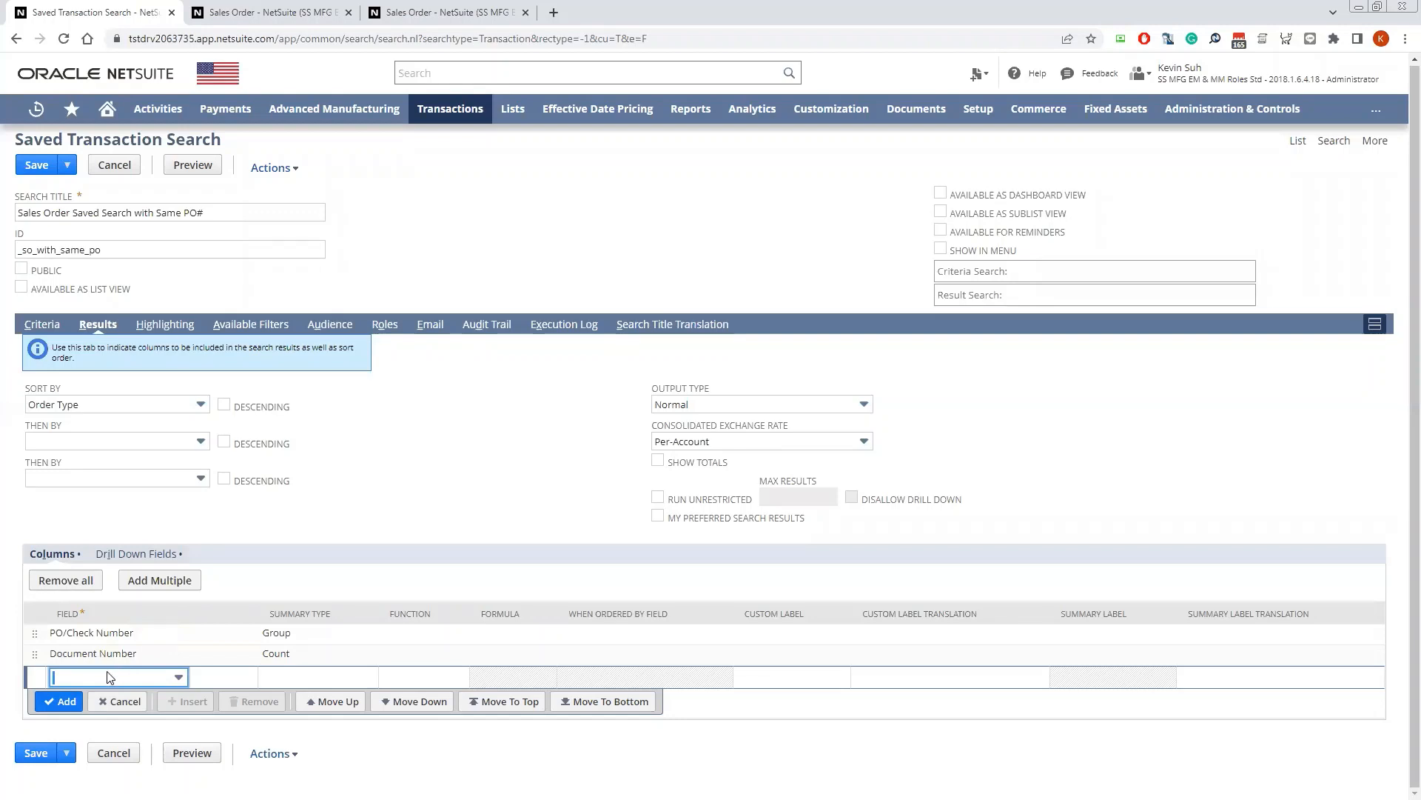
pyautogui.click(561, 465)
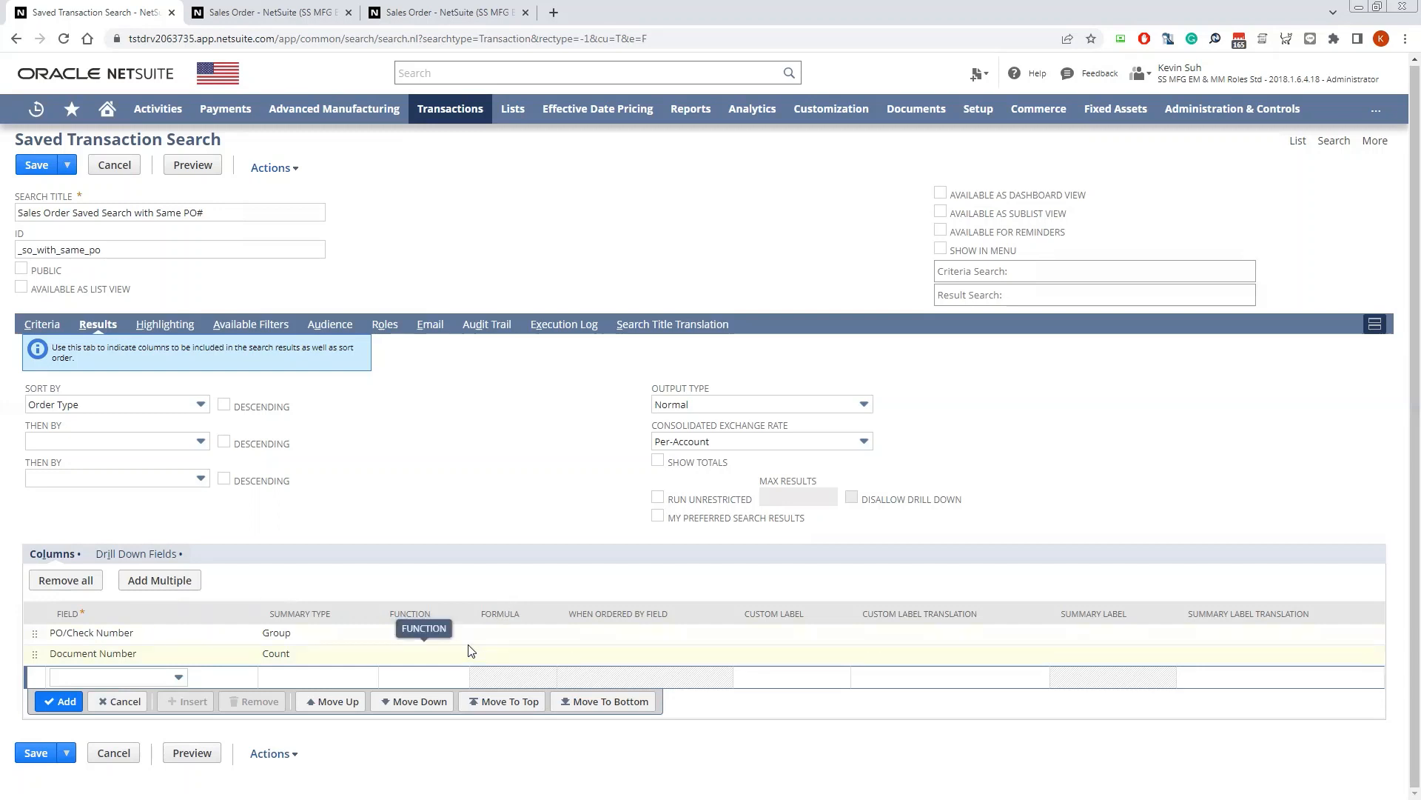
pyautogui.click(169, 685)
pyautogui.press('n')
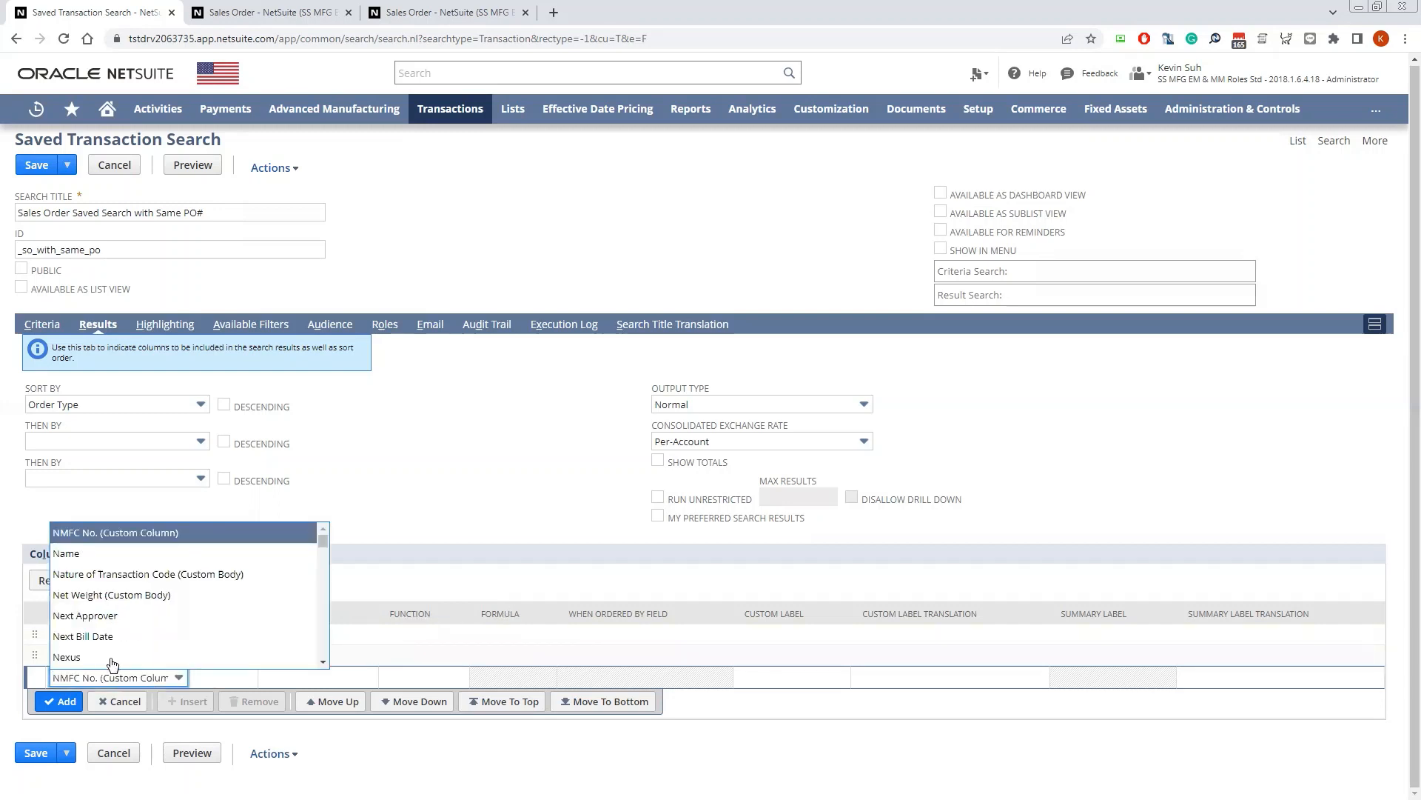
pyautogui.click(84, 564)
pyautogui.click(252, 677)
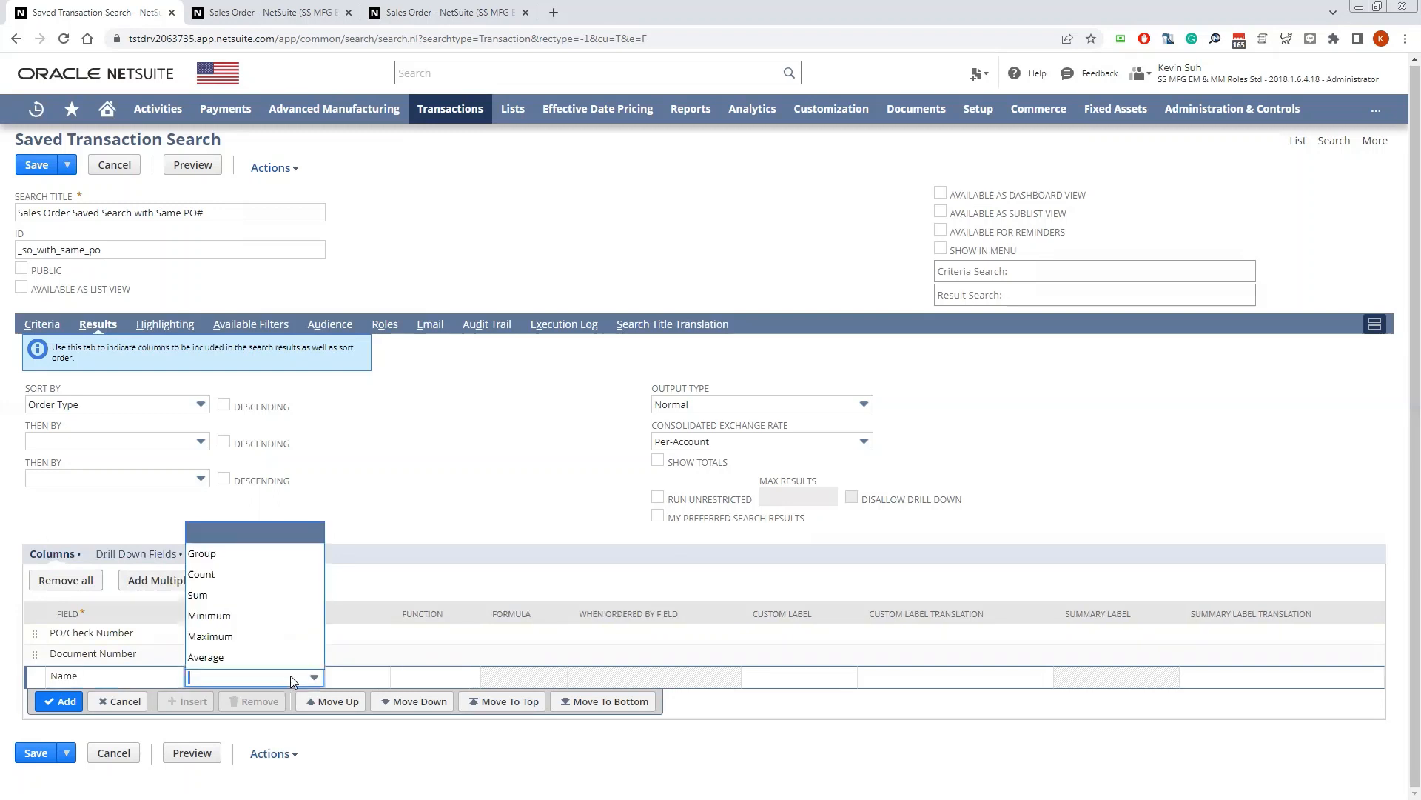
pyautogui.click(237, 553)
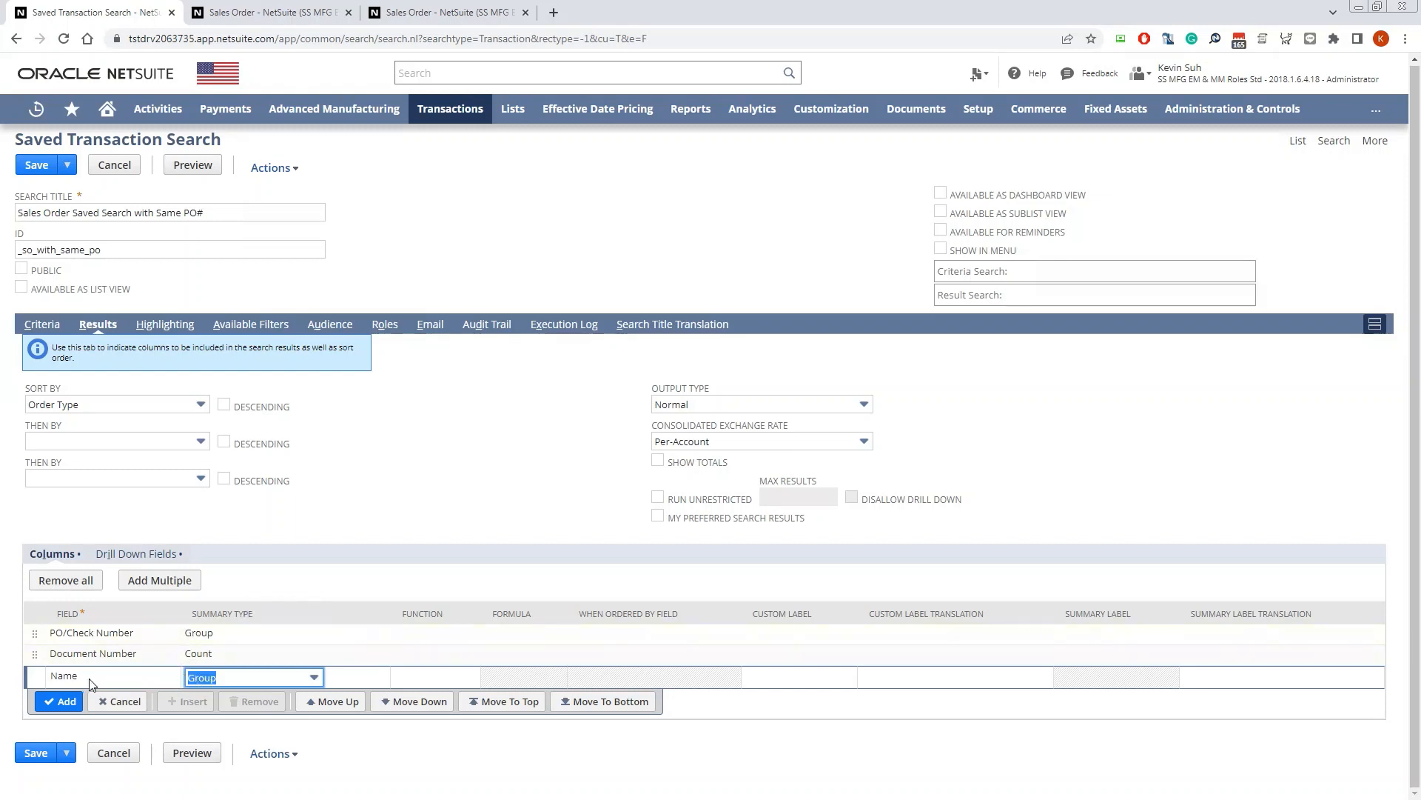
pyautogui.click(131, 701)
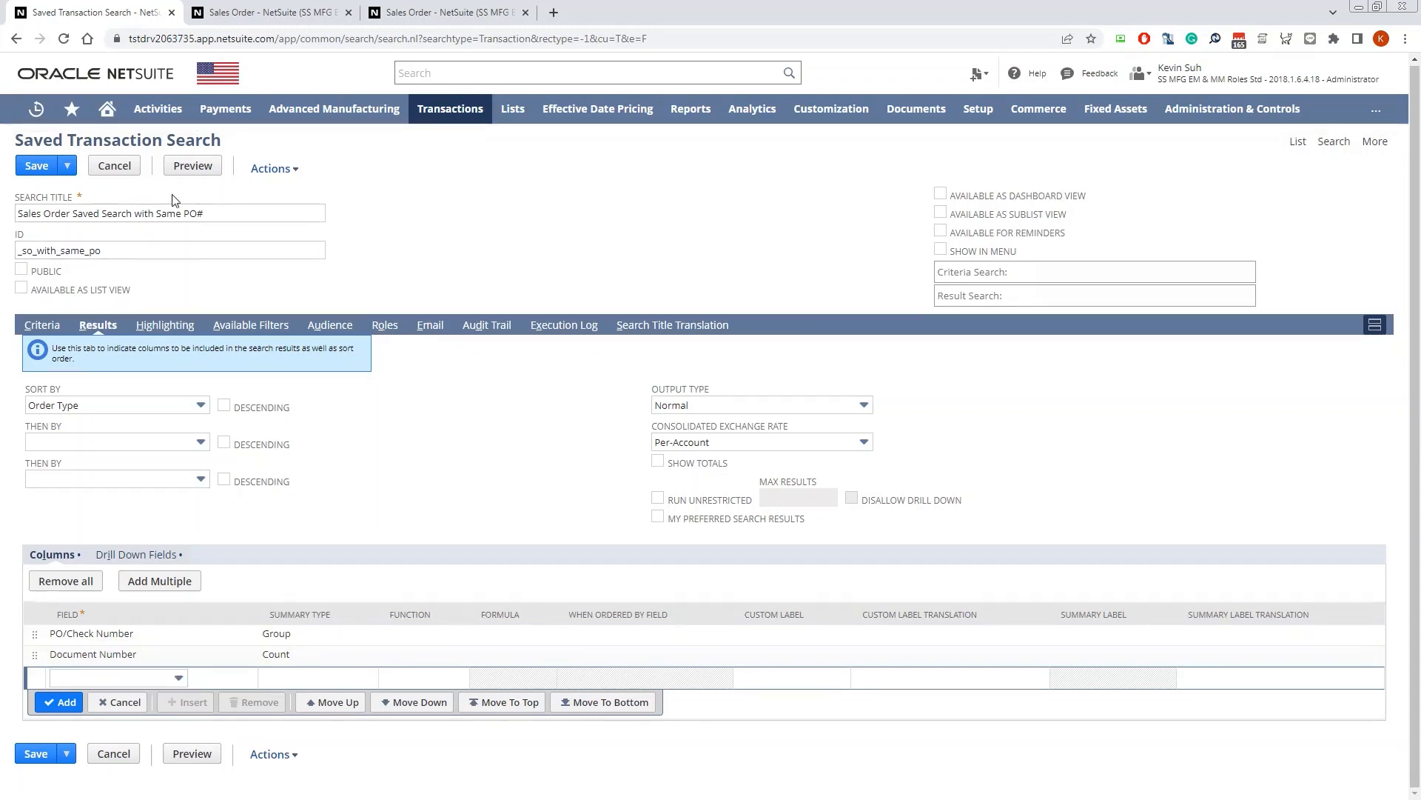
# Save and run the search, and drill down into the shared PO number to list its sales orders.
pyautogui.moveTo(66, 165)
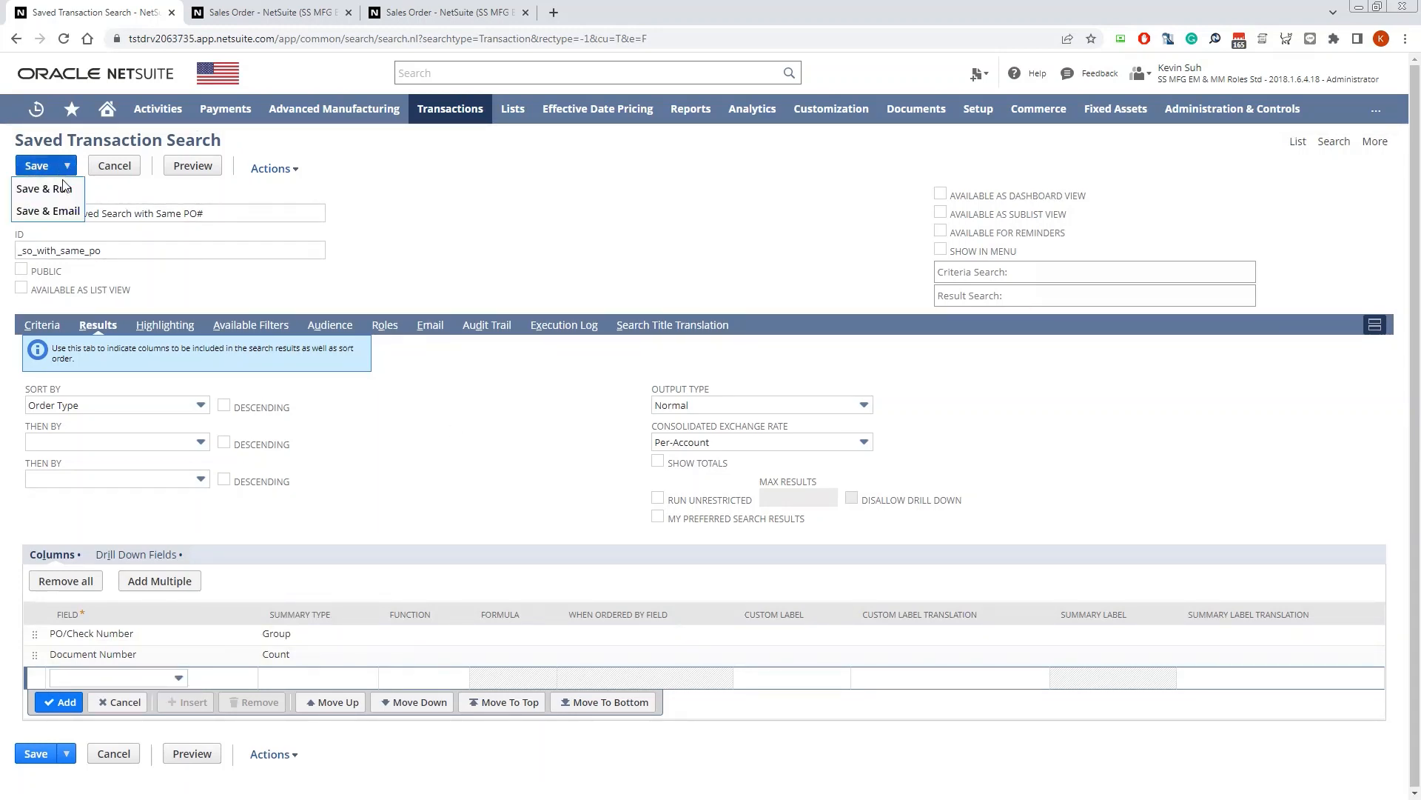
pyautogui.click(66, 191)
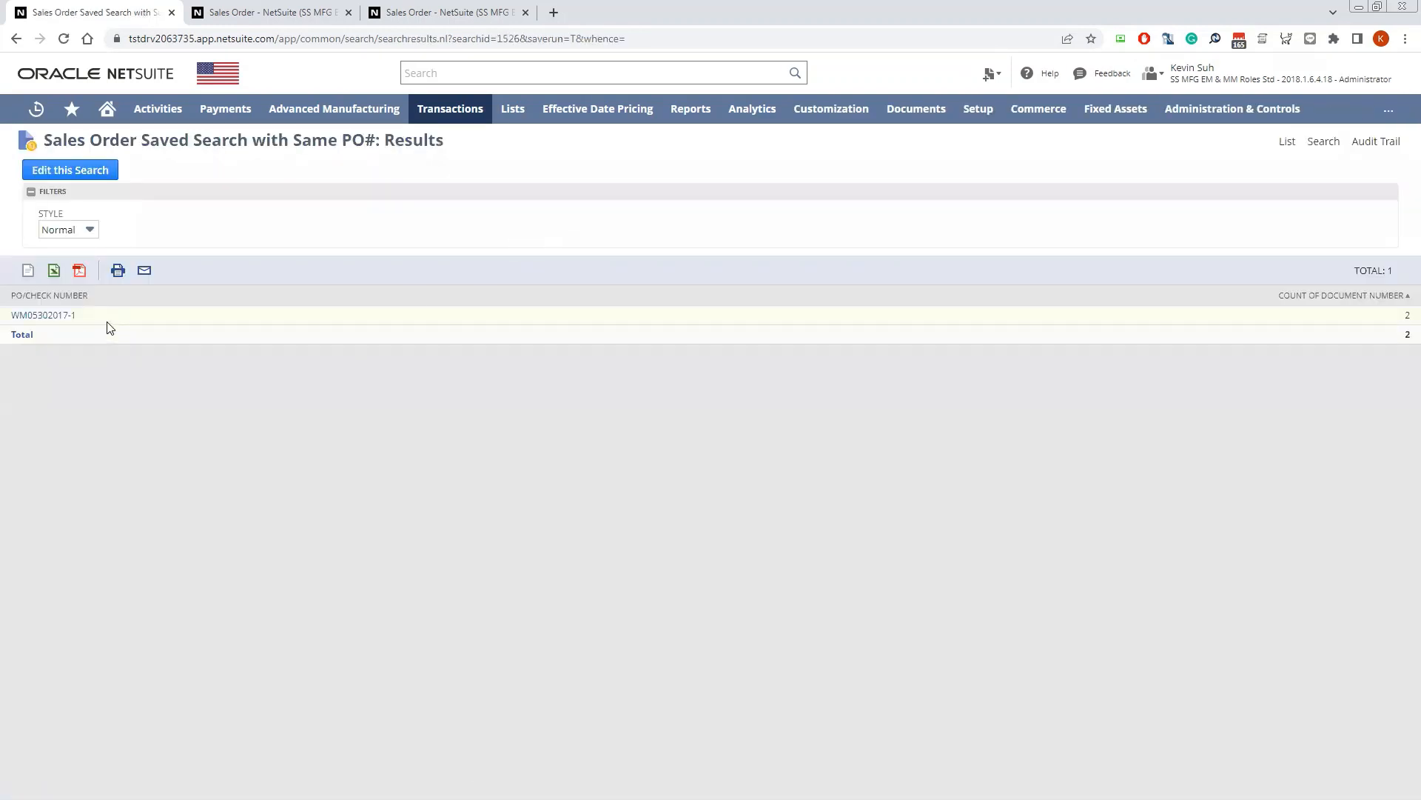
pyautogui.moveTo(78, 319); pyautogui.dragTo(10, 320)
pyautogui.click(47, 320)
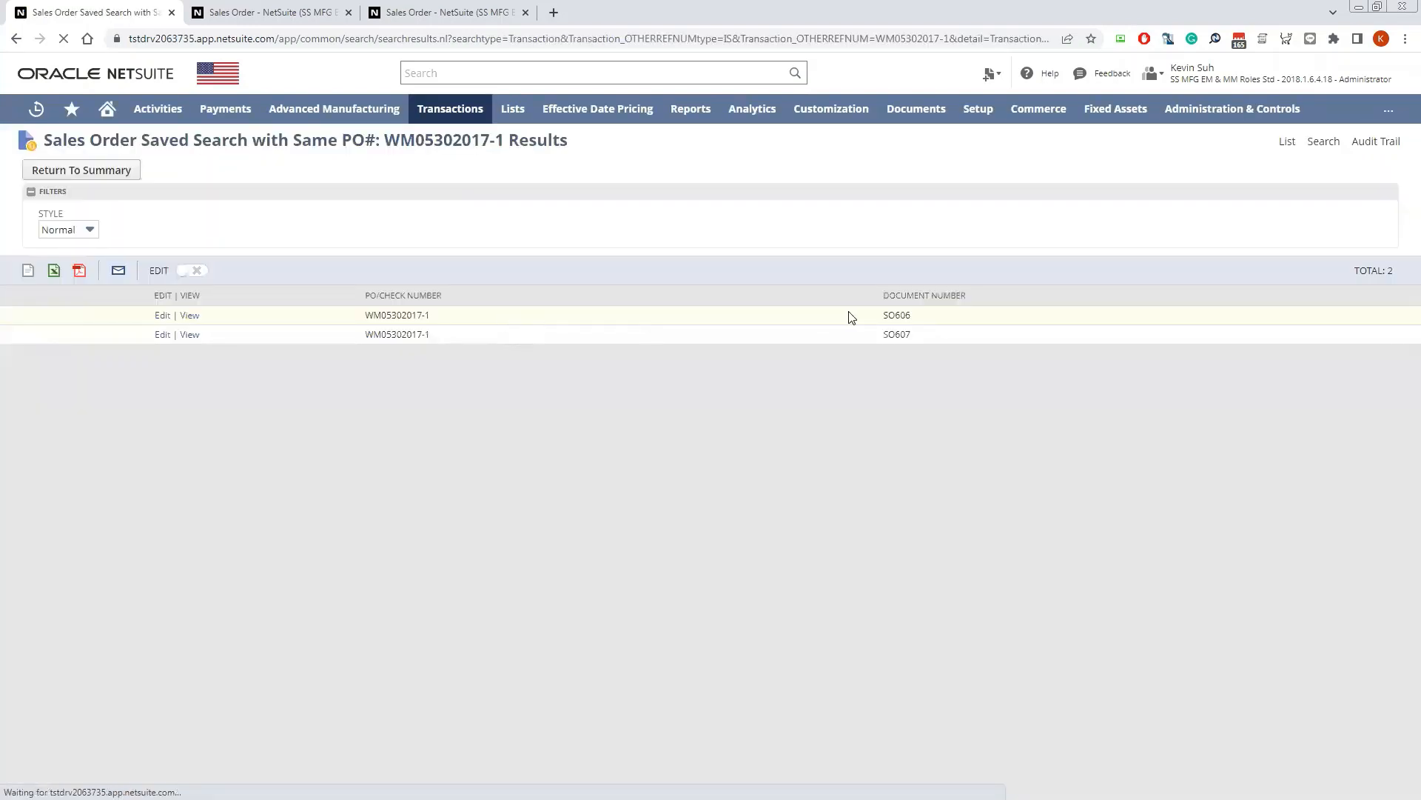
pyautogui.doubleClick(926, 315)
pyautogui.click(942, 344)
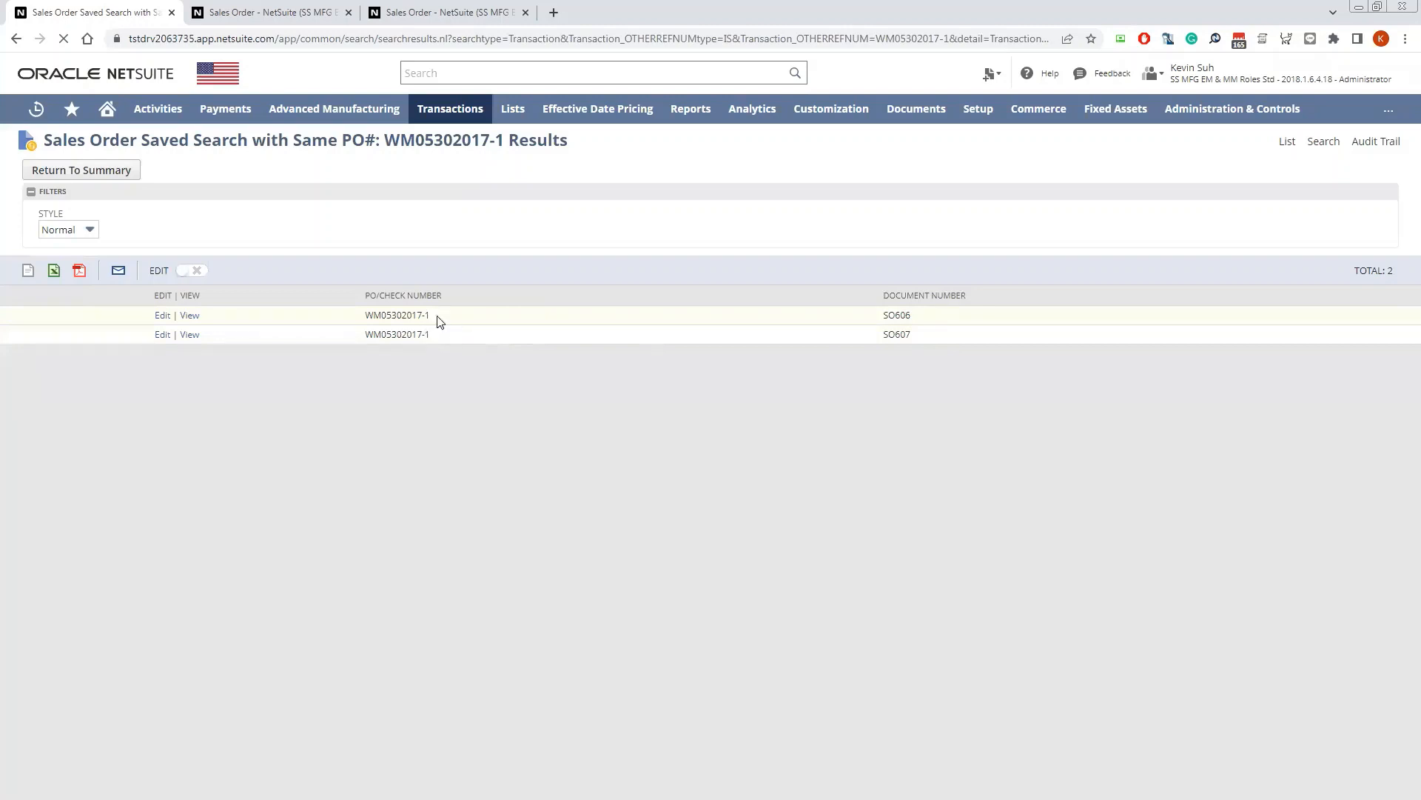
# Open both sales orders from the drill-down results in new browser tabs, closing the older sales order tabs.
pyautogui.rightClick(191, 320)
pyautogui.click(229, 329)
pyautogui.rightClick(190, 339)
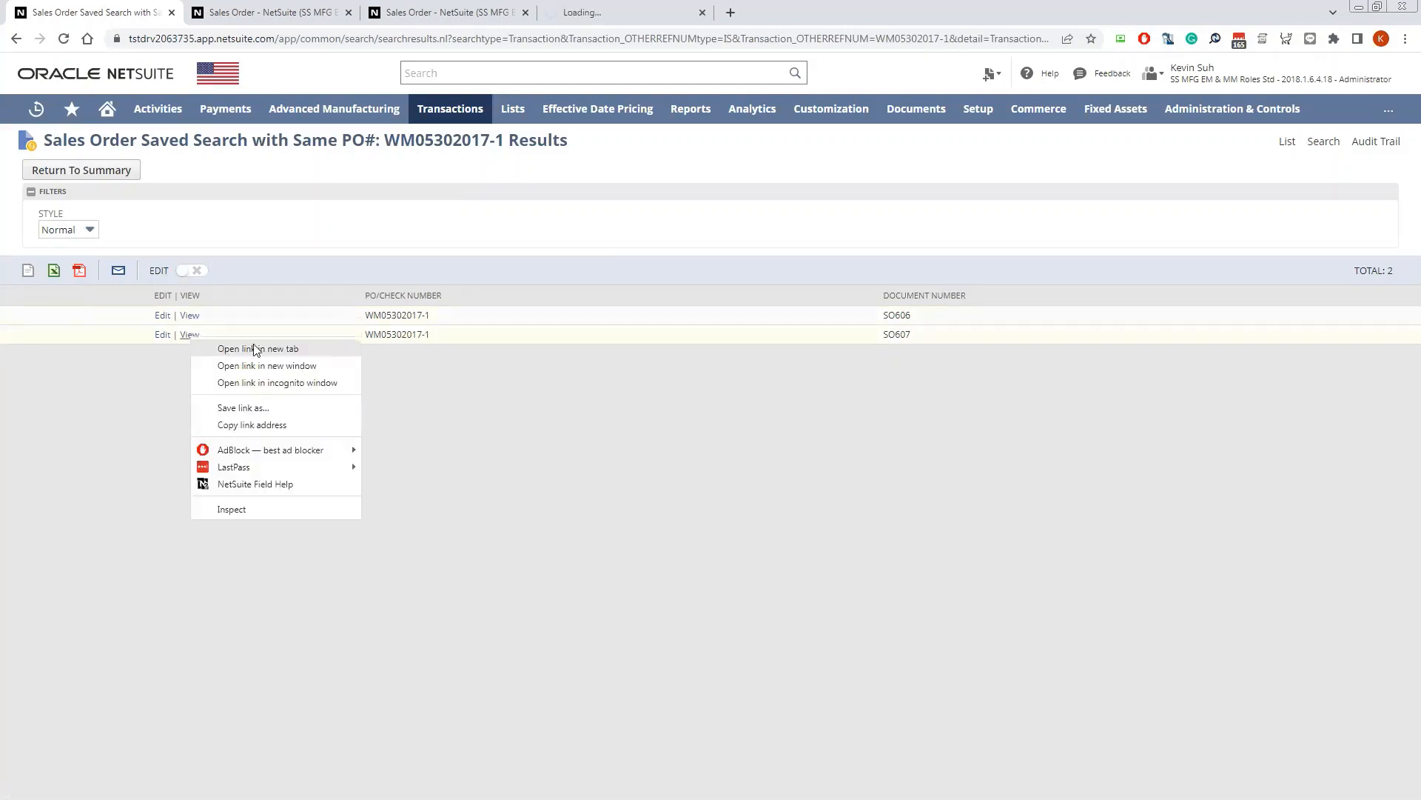
pyautogui.click(256, 348)
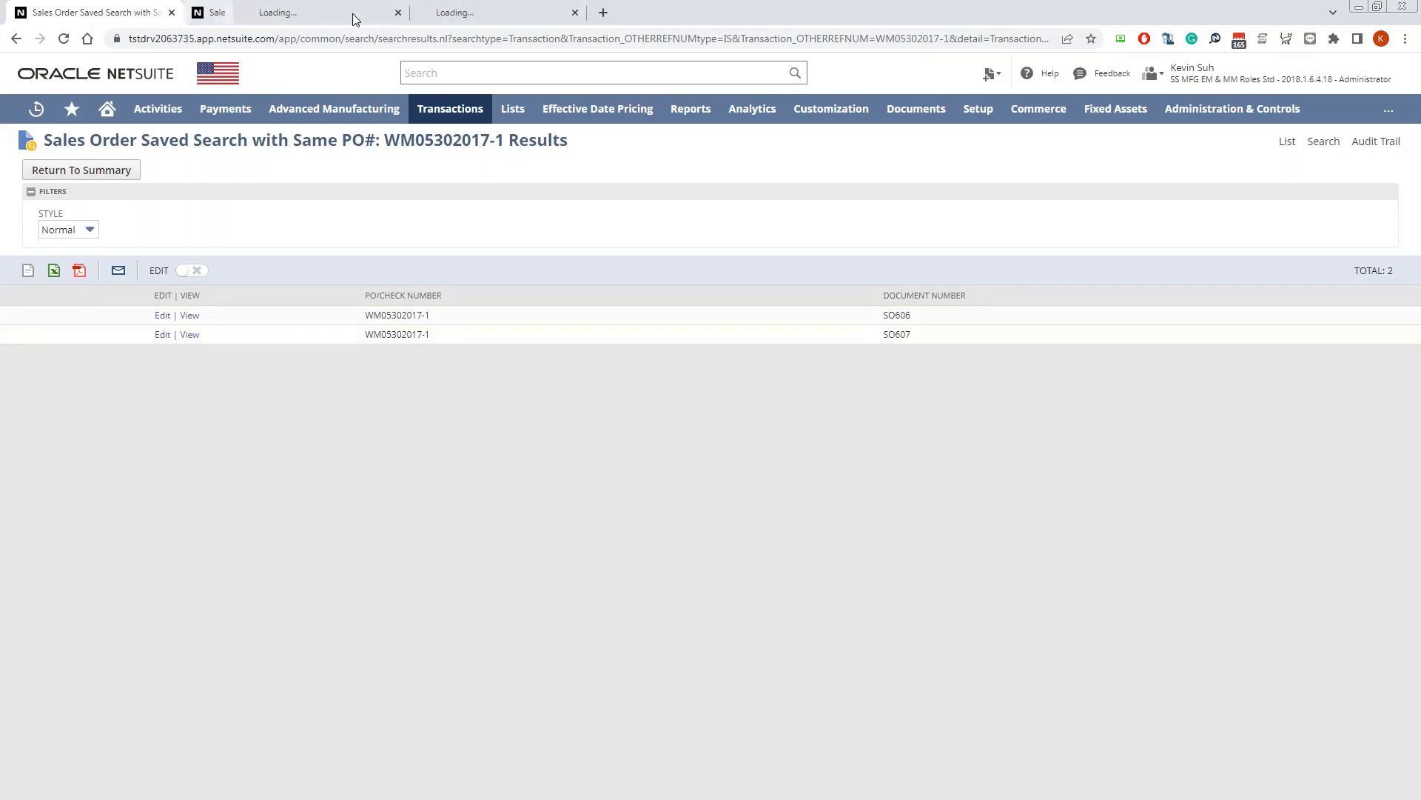
# Compare the PO # field on the two opened sales orders.
pyautogui.click(282, 14)
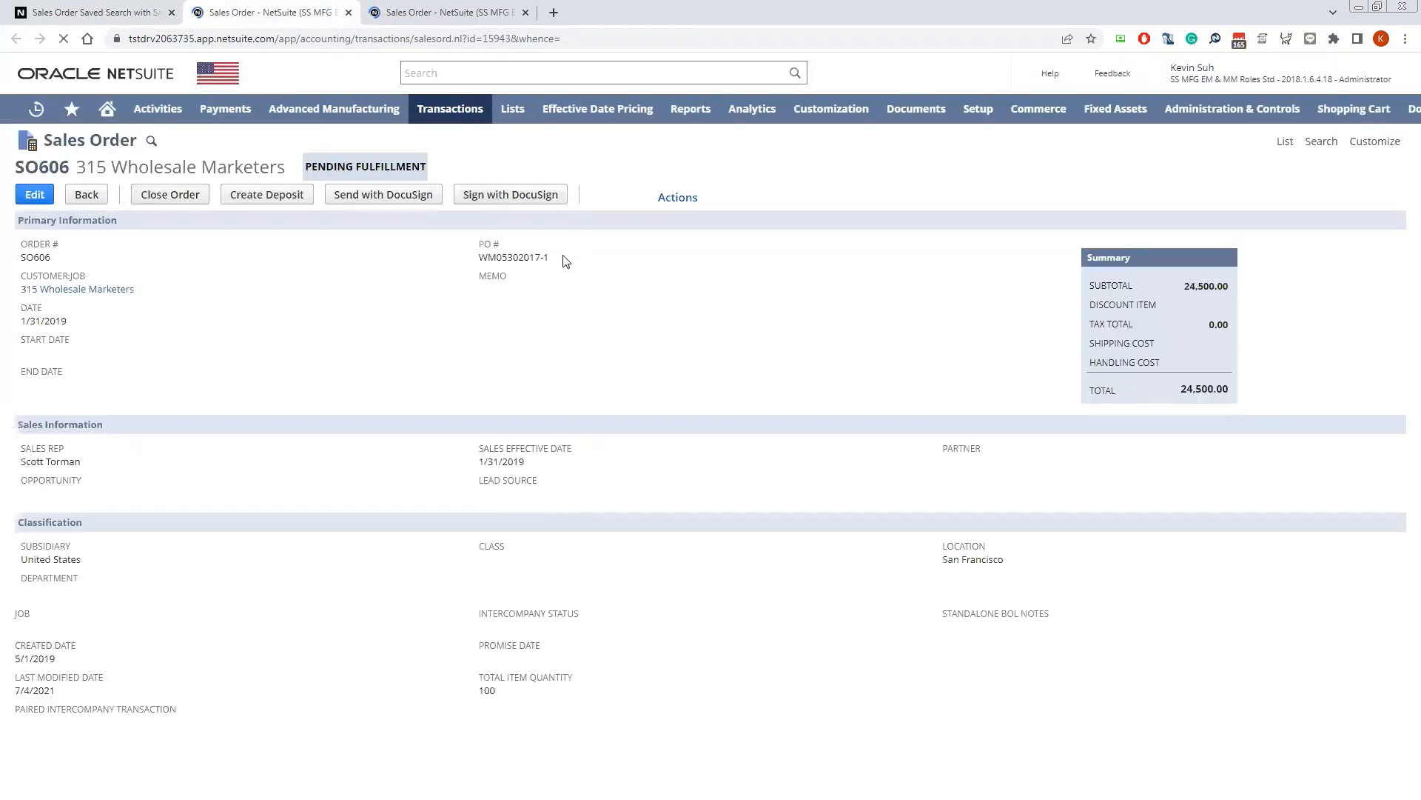
pyautogui.moveTo(563, 261); pyautogui.dragTo(491, 257)
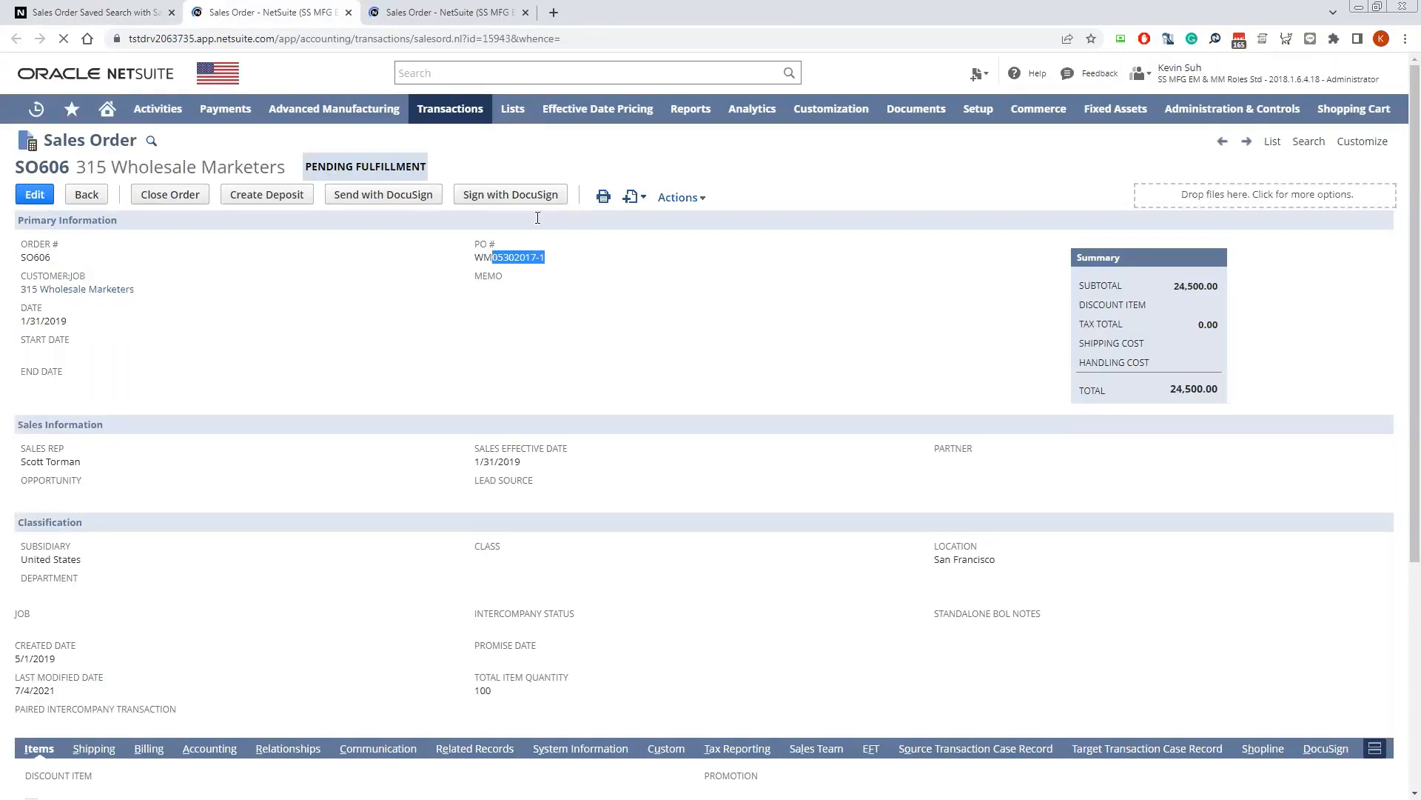
pyautogui.click(492, 14)
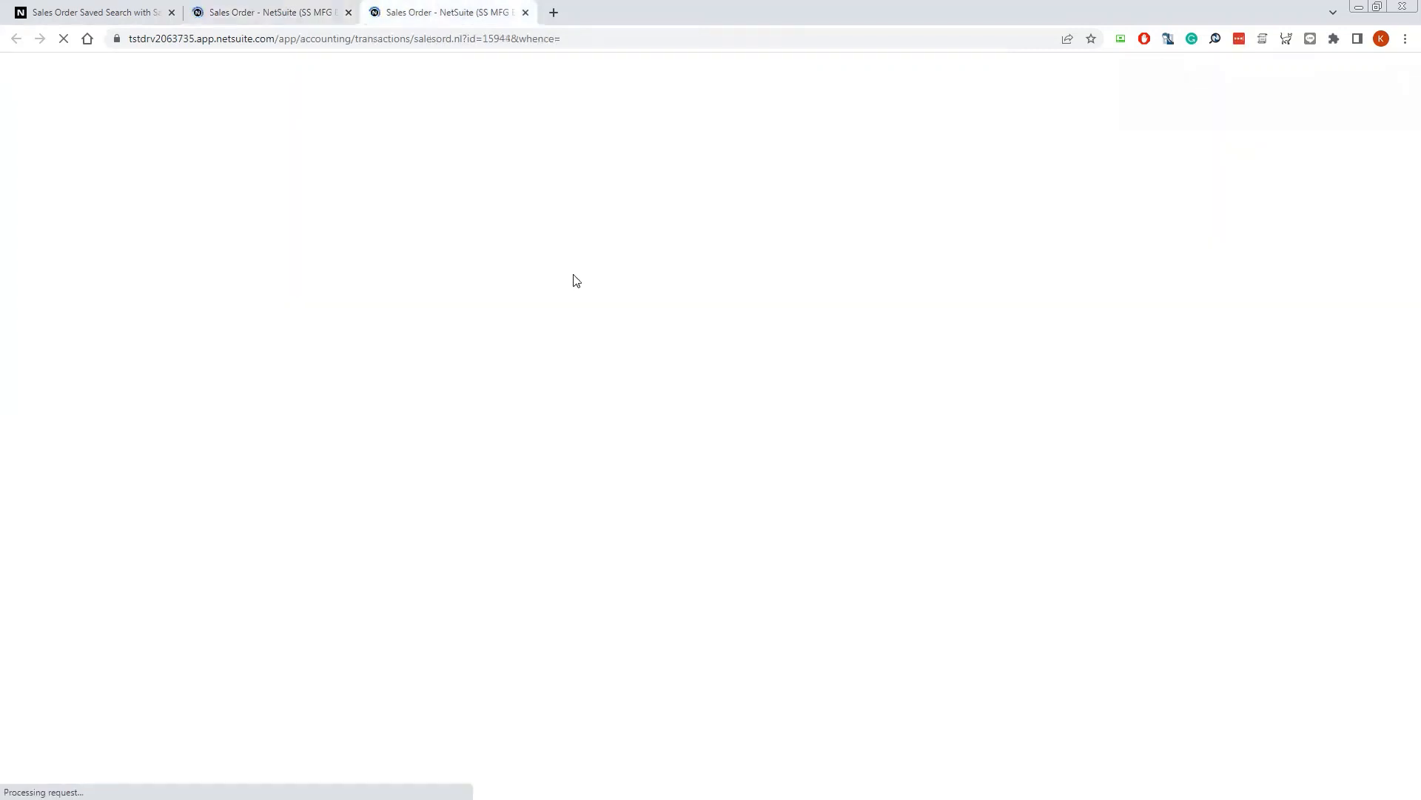
pyautogui.moveTo(546, 258); pyautogui.dragTo(465, 259)
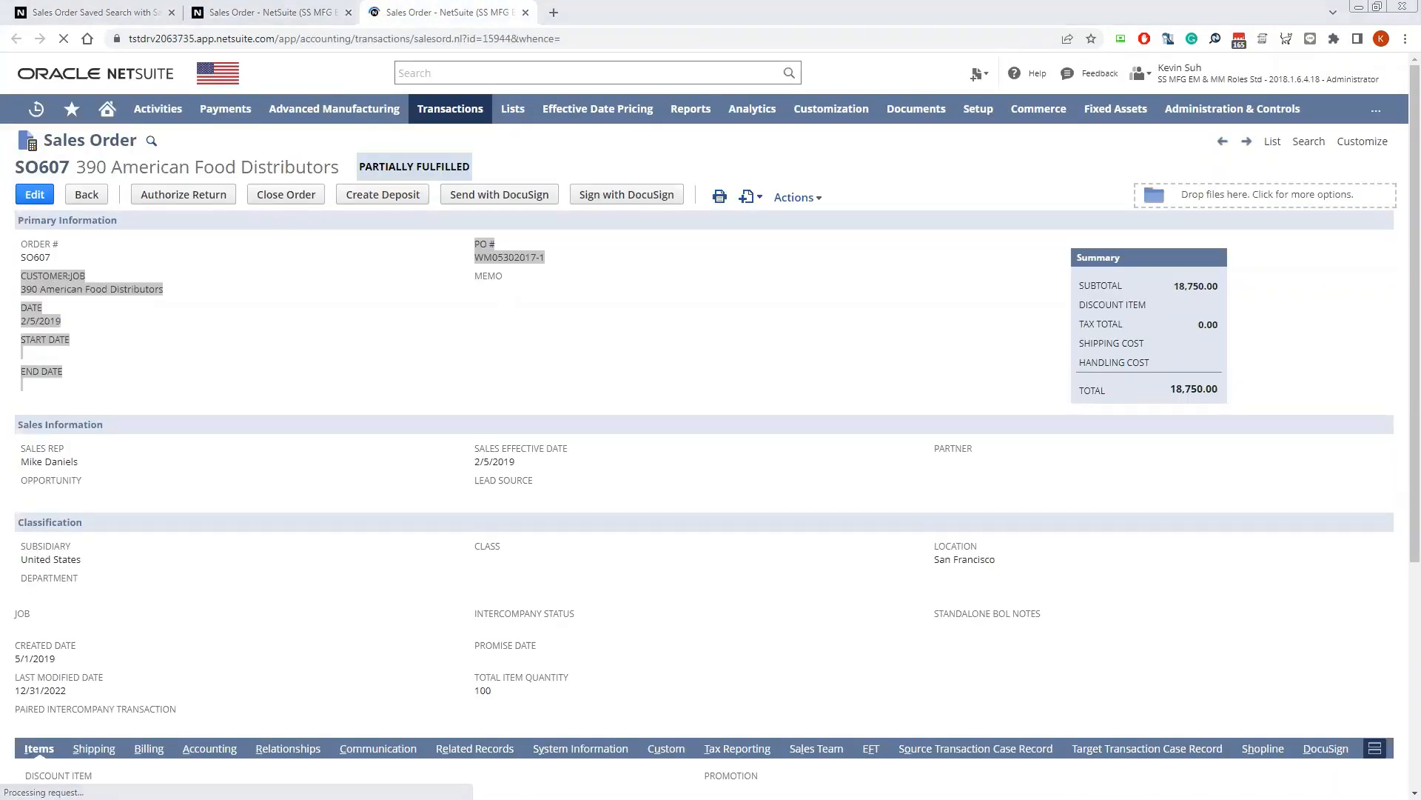